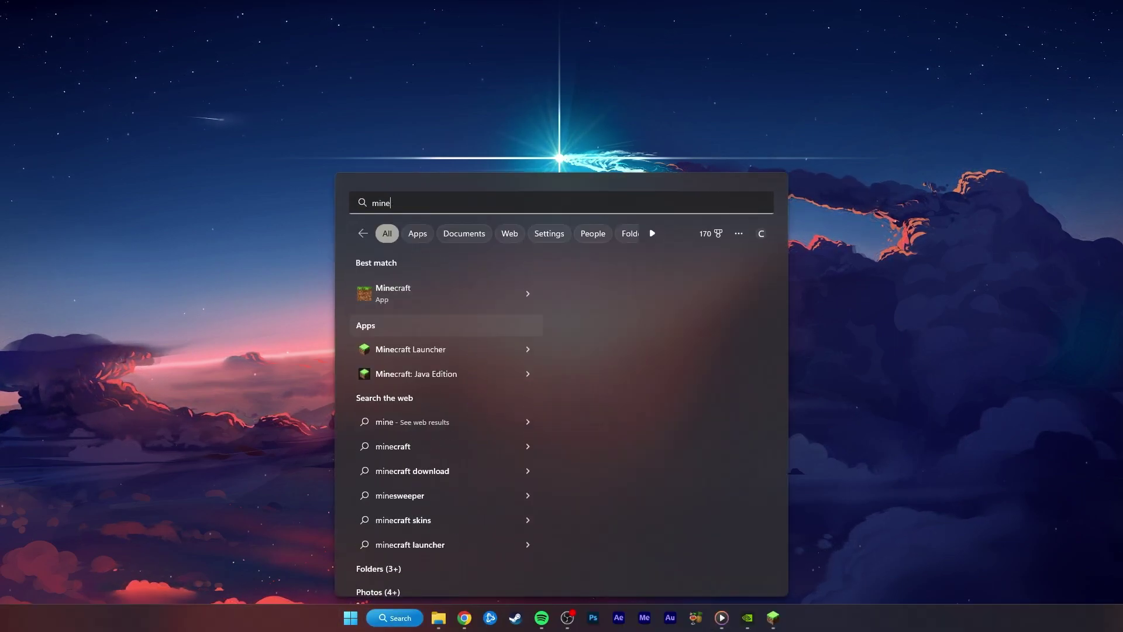
Step: Open the Minecraft Launcher and start a new Java Edition installation named 123 using version Latest release (1.19.3)
key("Return")
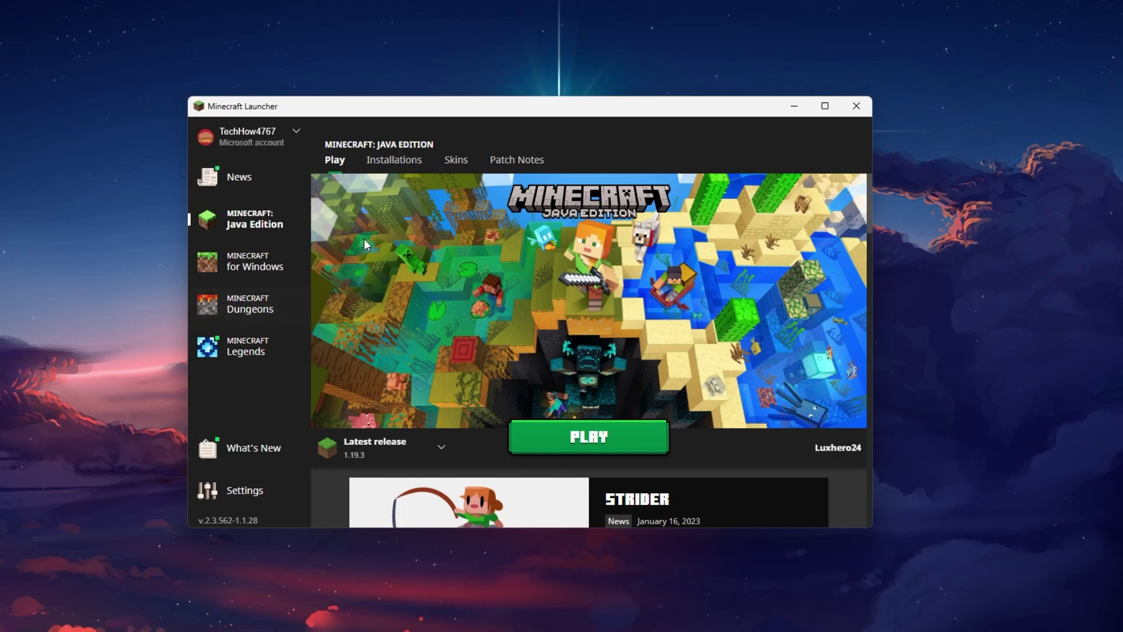
left_click(390, 163)
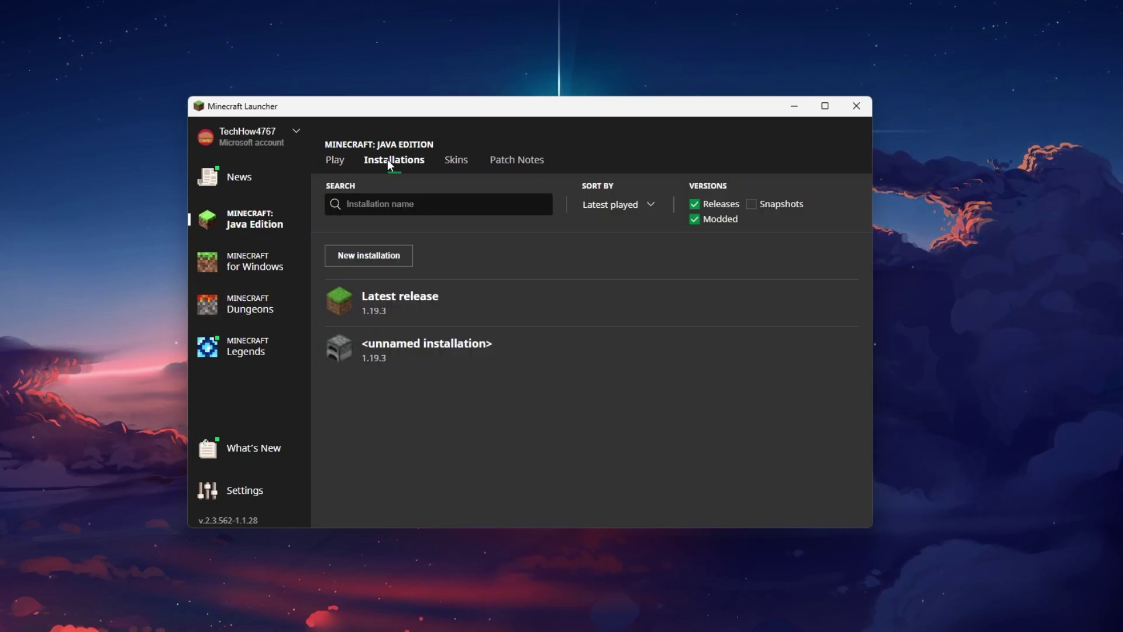
left_click(391, 262)
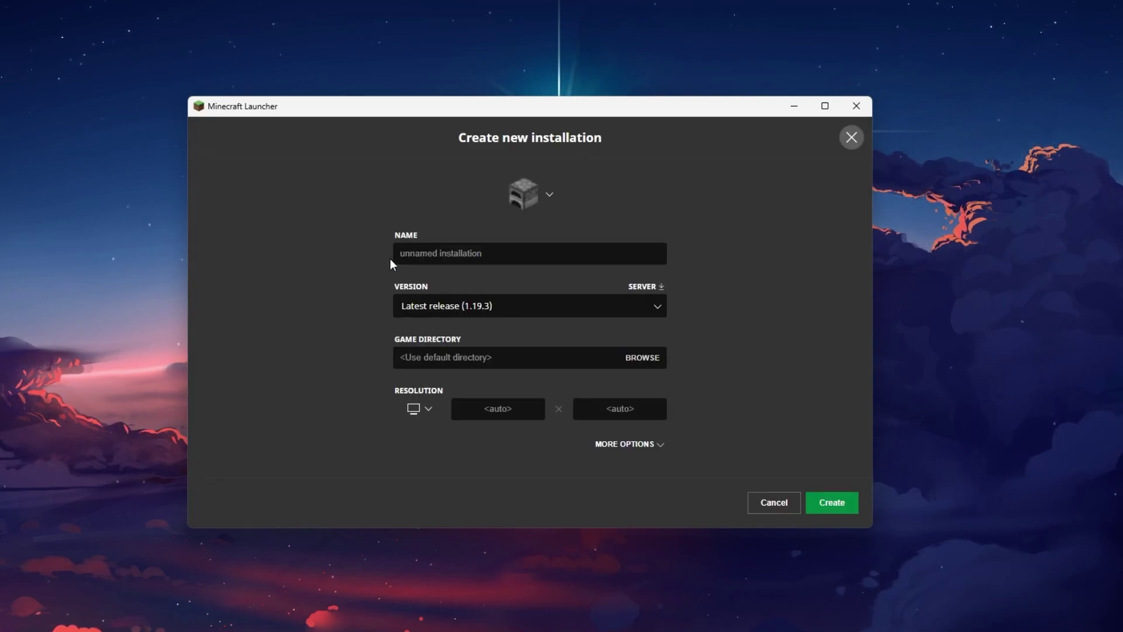
left_click(418, 254)
type("123")
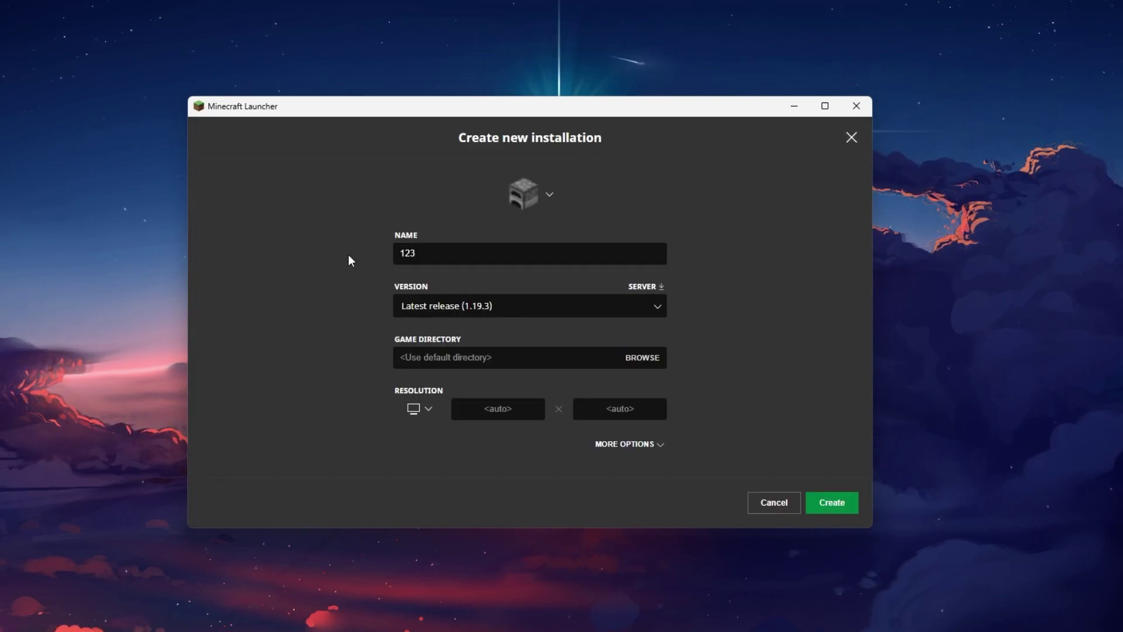
left_click(665, 308)
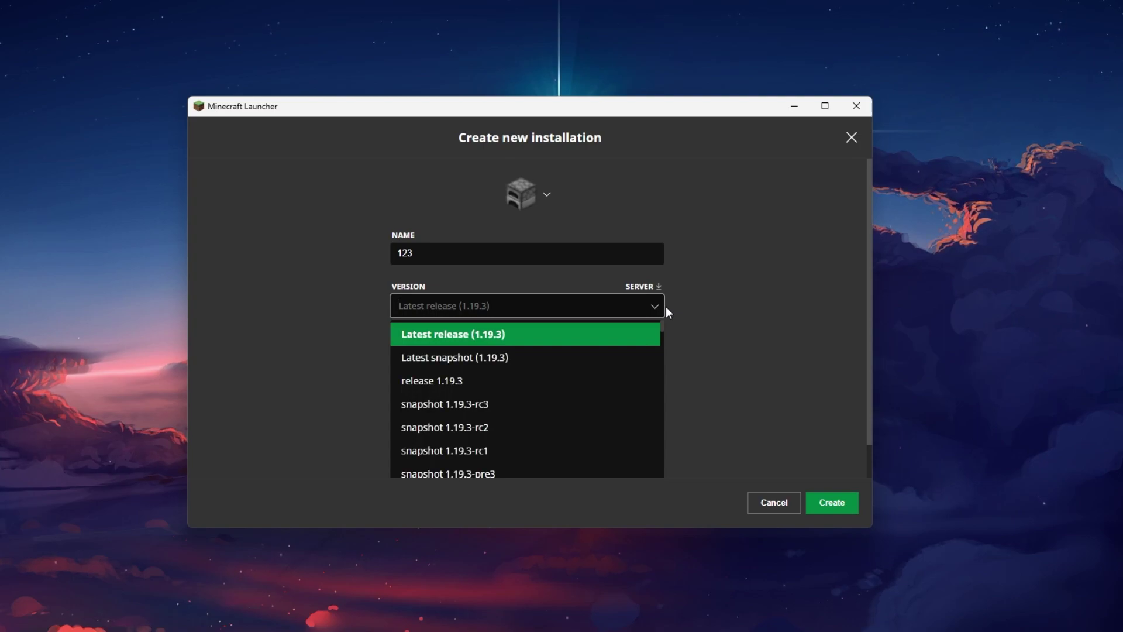
left_click(549, 334)
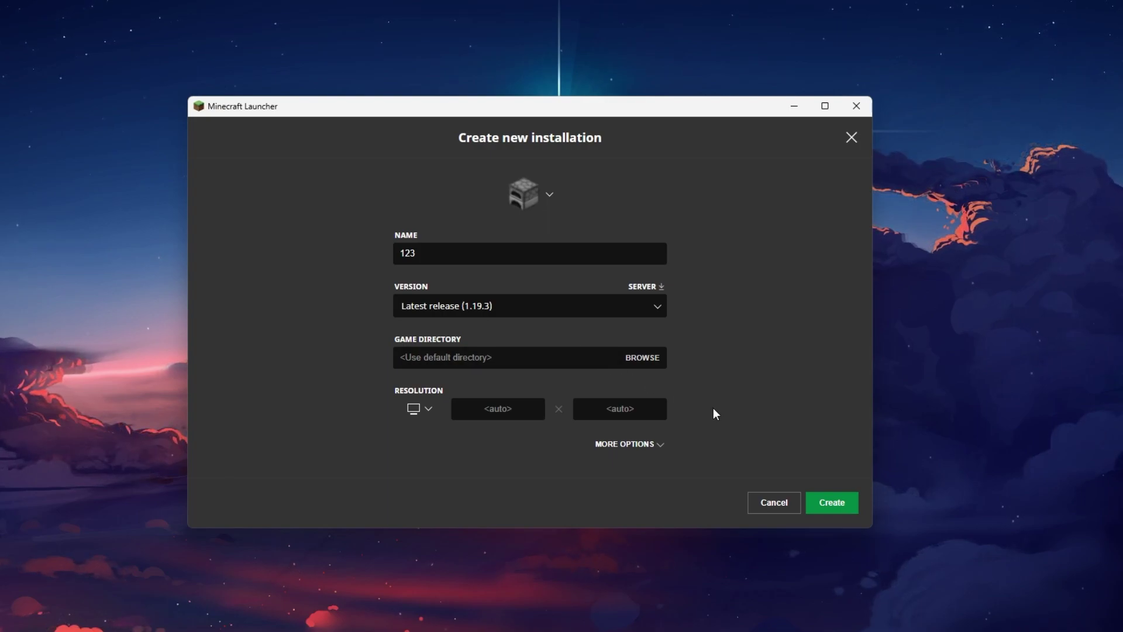
Step: Show the additional installation options and change the maximum memory in the JVM arguments to -Xmx4G
left_click(666, 445)
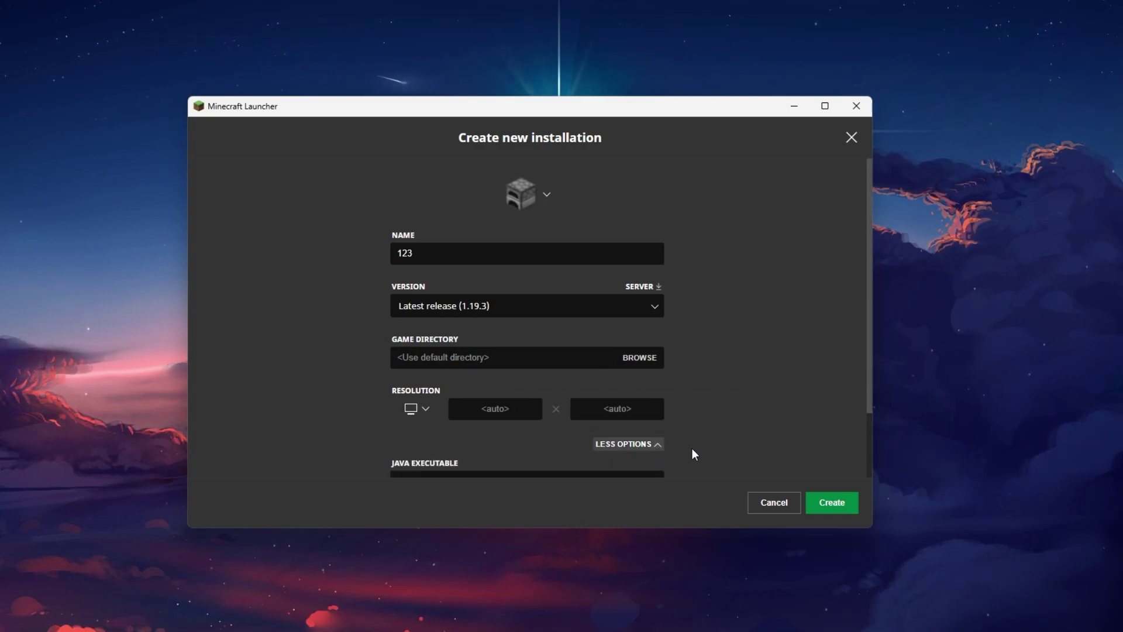
scroll(727, 424, "down", 2)
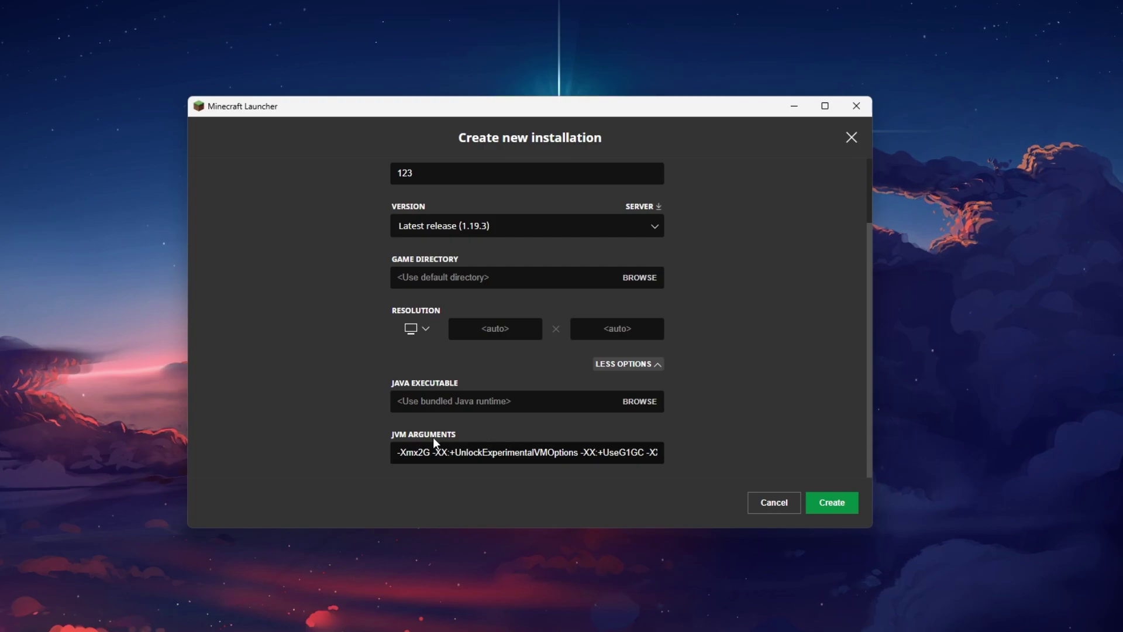
left_click(423, 453)
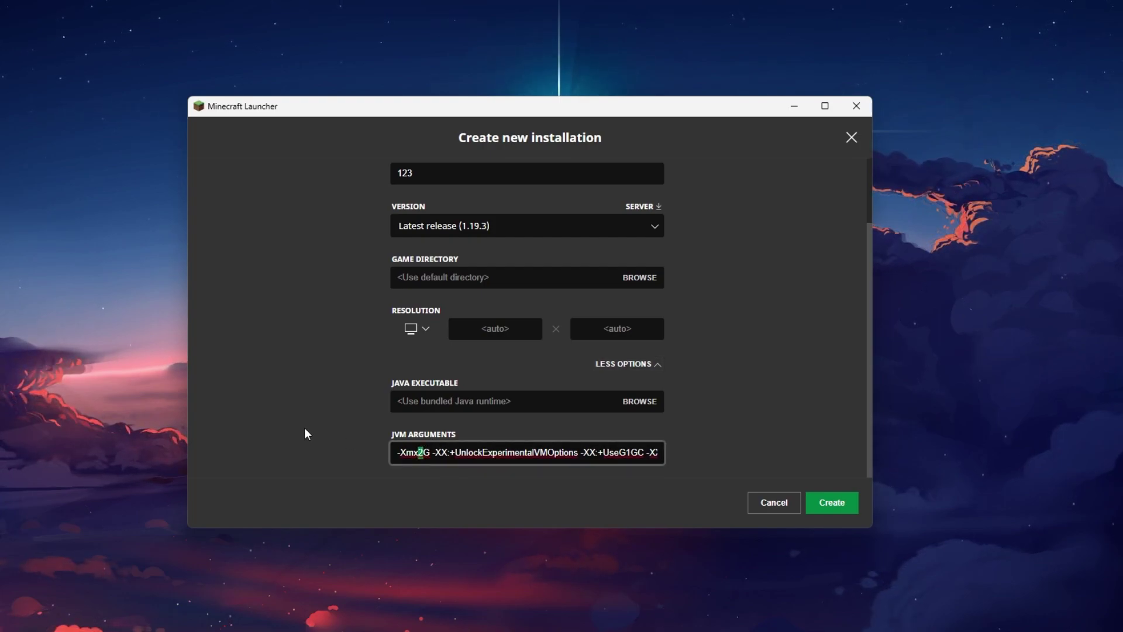
key("BackSpace")
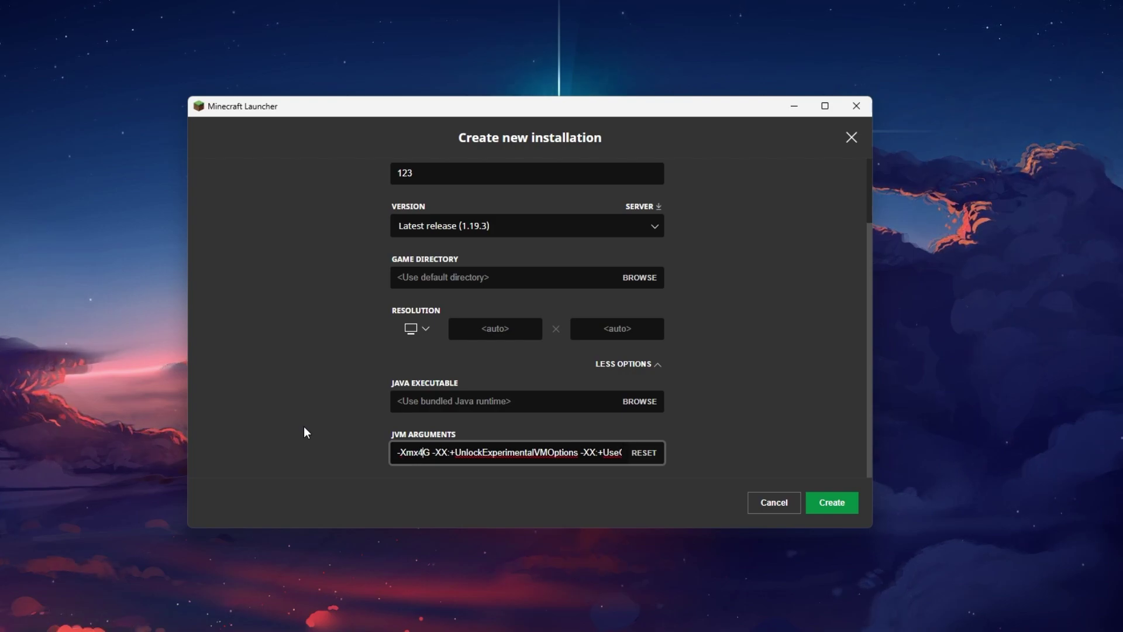
type("4")
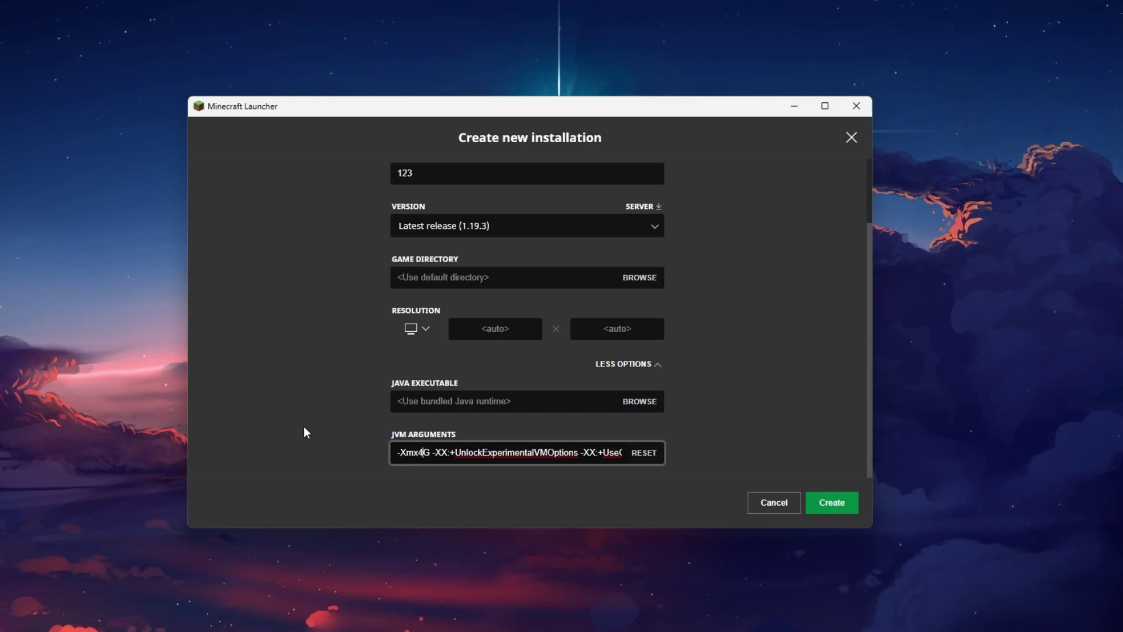
left_click(304, 427)
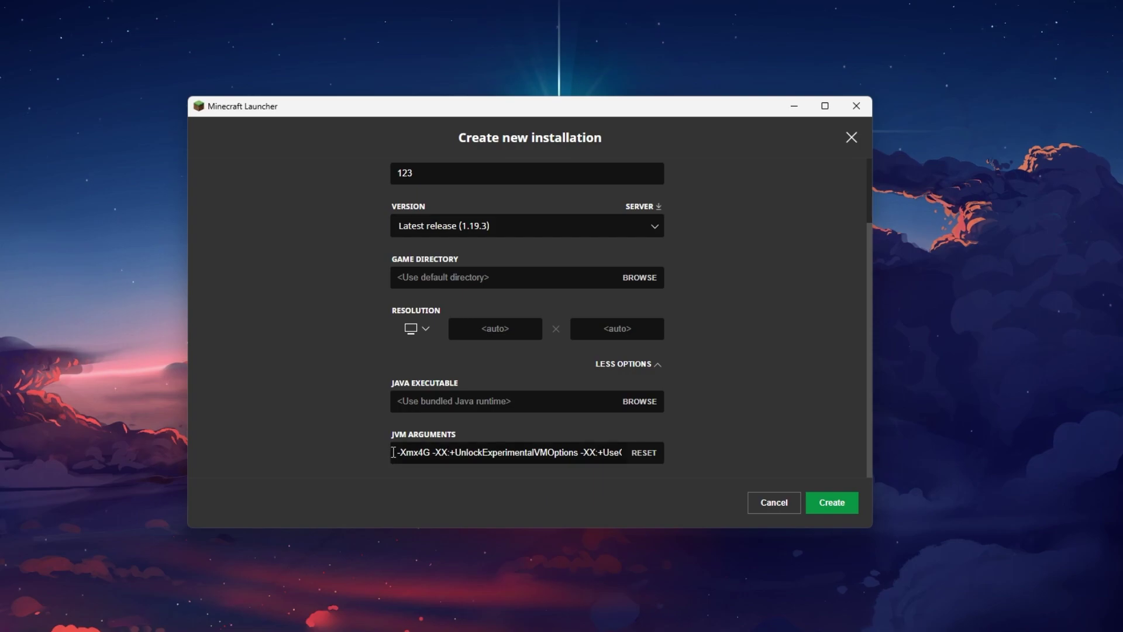
left_click_drag(394, 452, 404, 452)
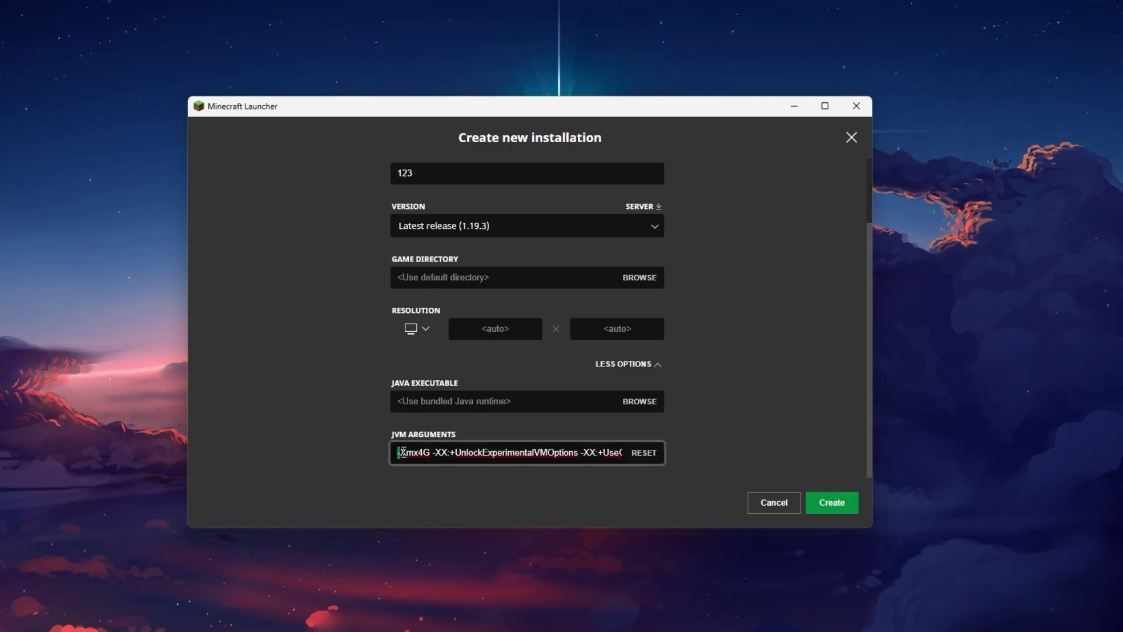
left_click(353, 449)
Step: Open Task Manager, examine the system's memory capacity and usage in its performance view, and close it
key("super")
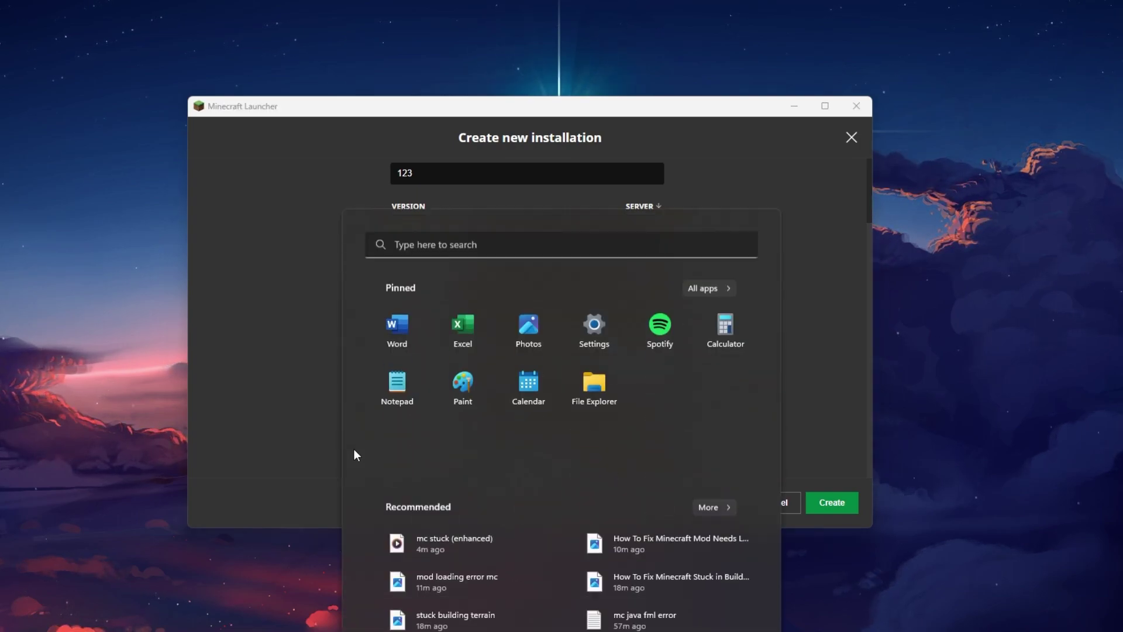
type("task Manager")
key("Return")
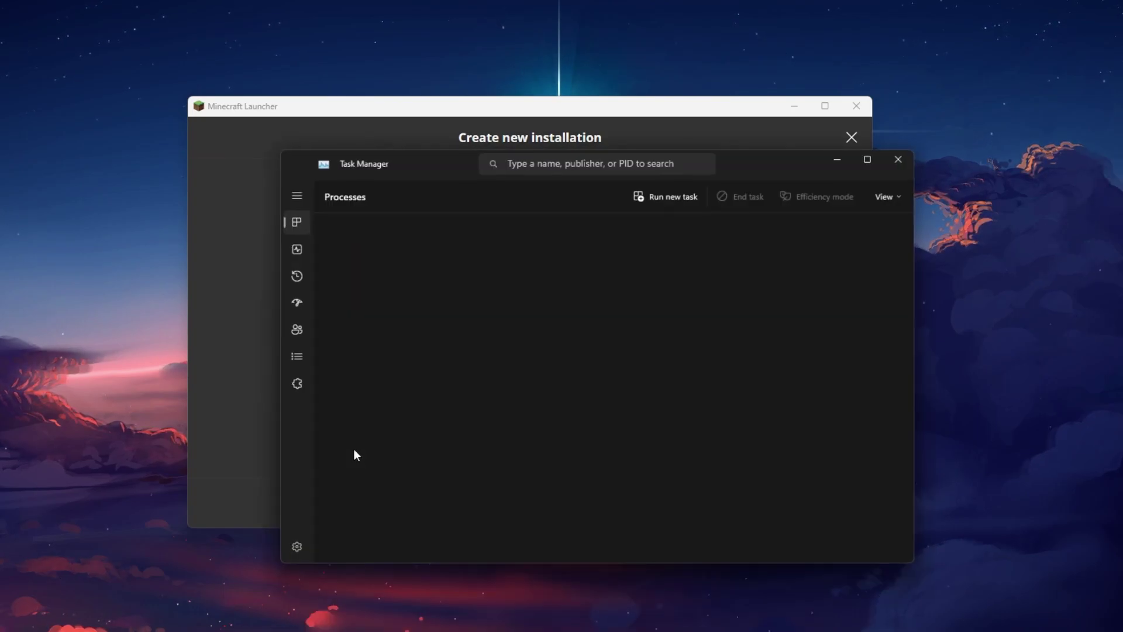
left_click_drag(436, 160, 380, 115)
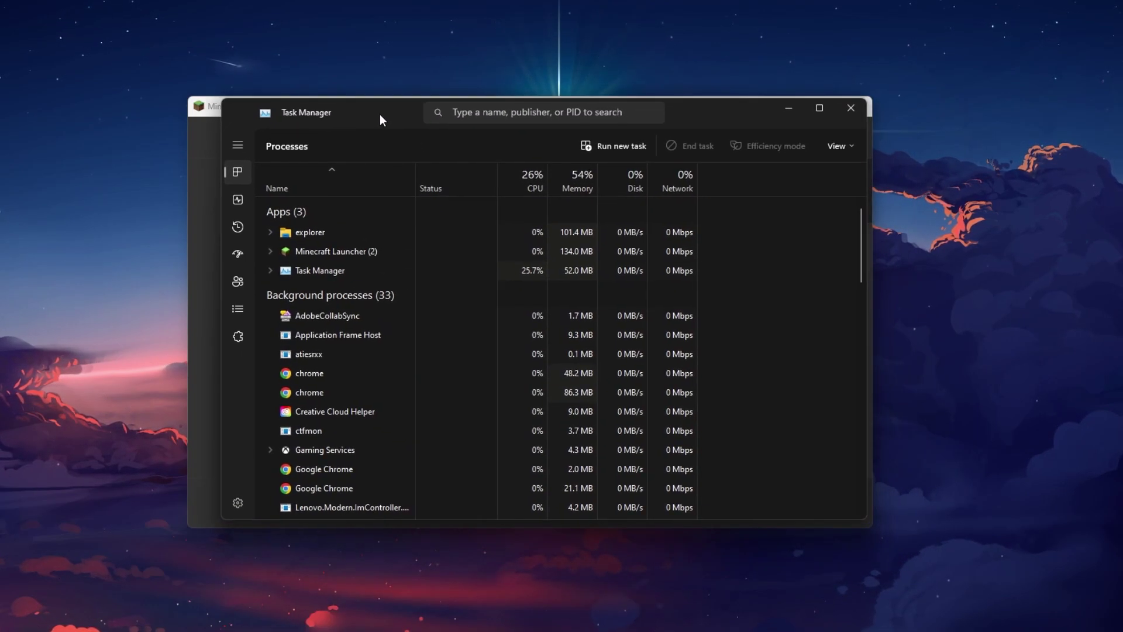
left_click(238, 199)
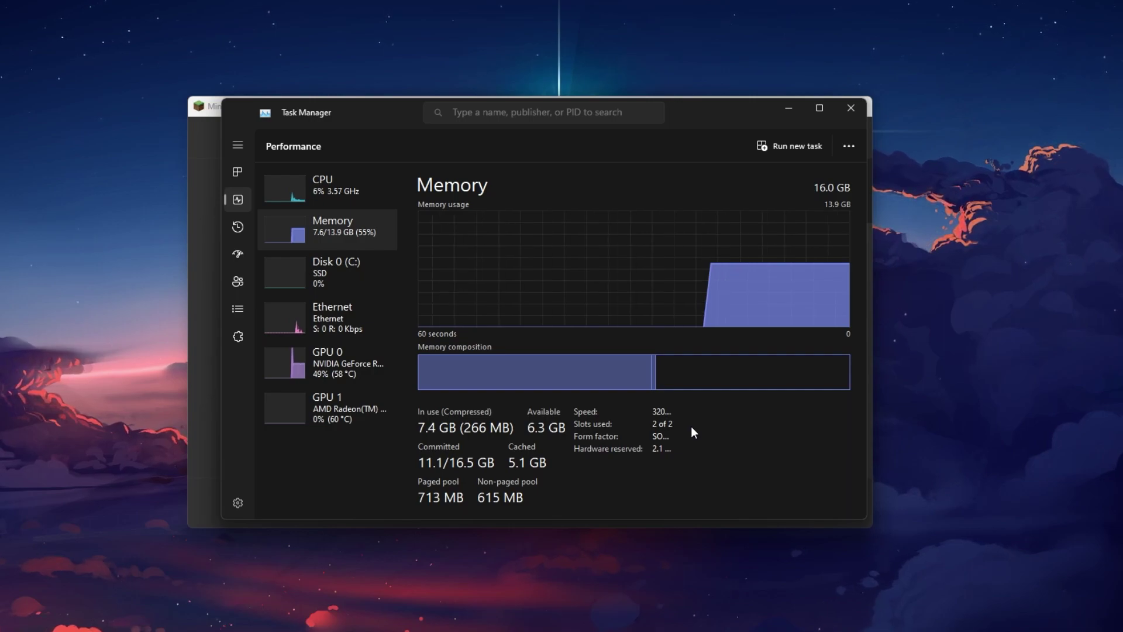
left_click(850, 109)
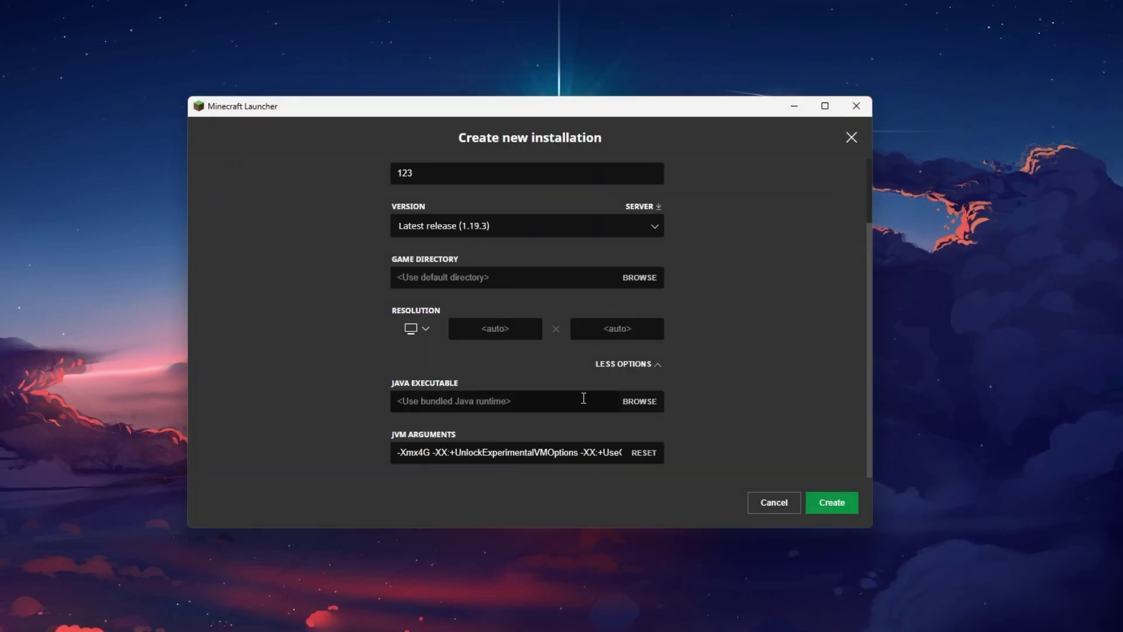
Step: Change the maximum memory in the JVM arguments to -Xmx6G and create the installation
double_click(420, 452)
left_click(421, 452)
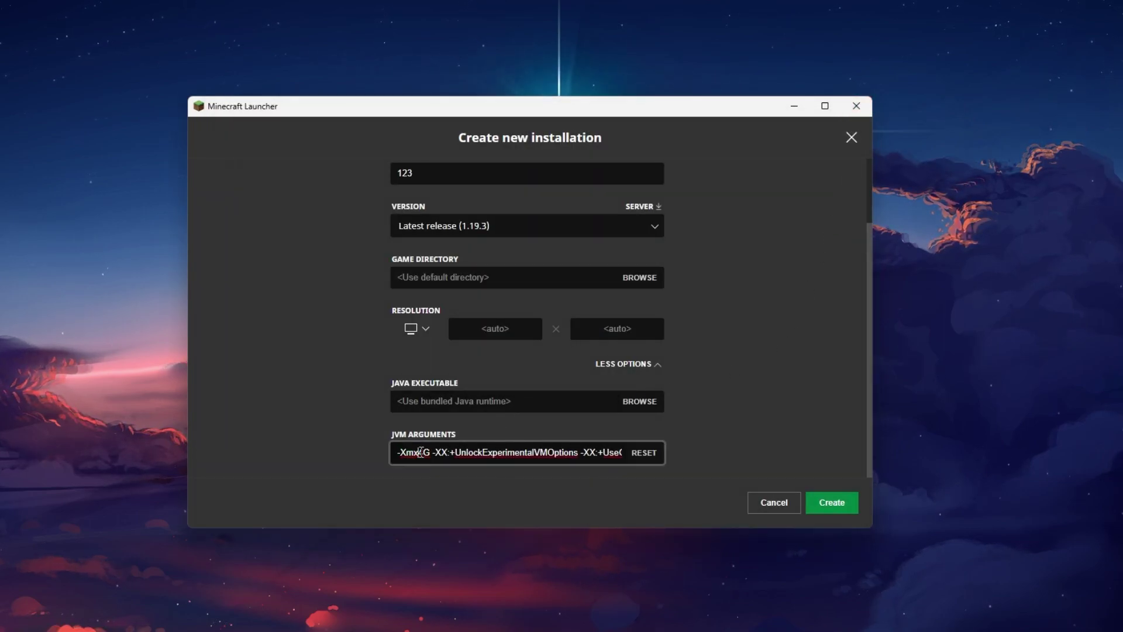
key("BackSpace")
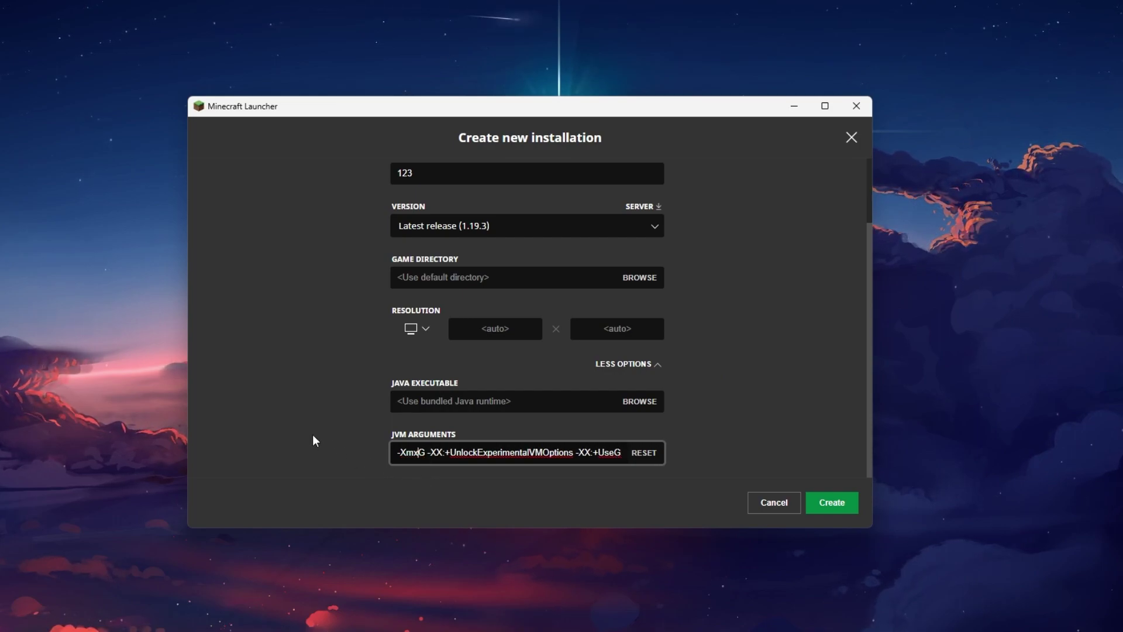
type("6")
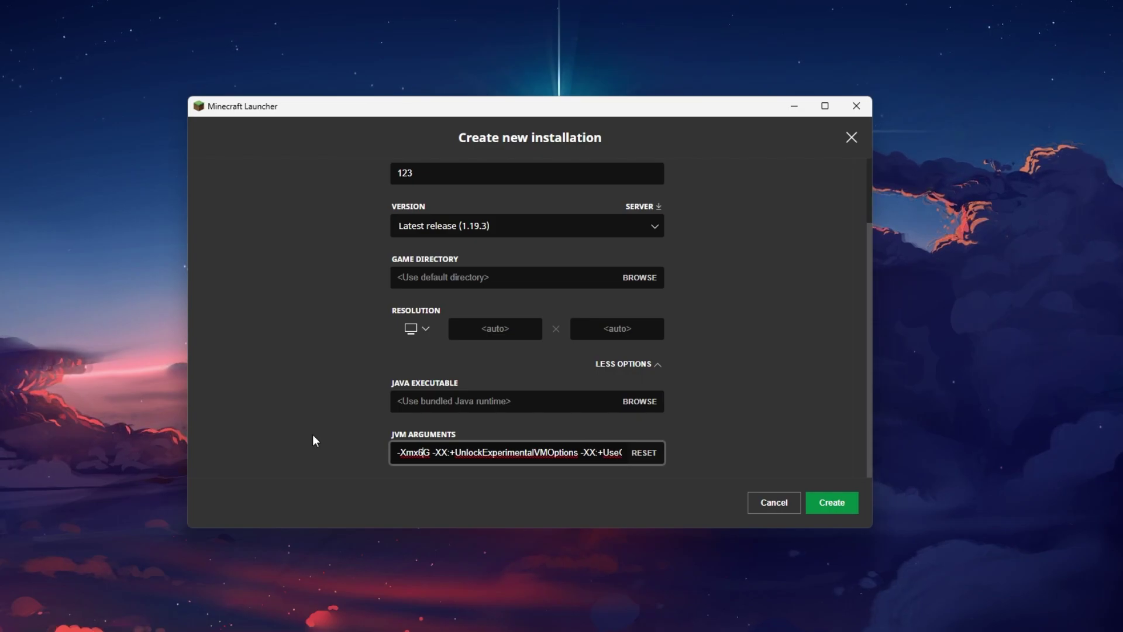
left_click(819, 501)
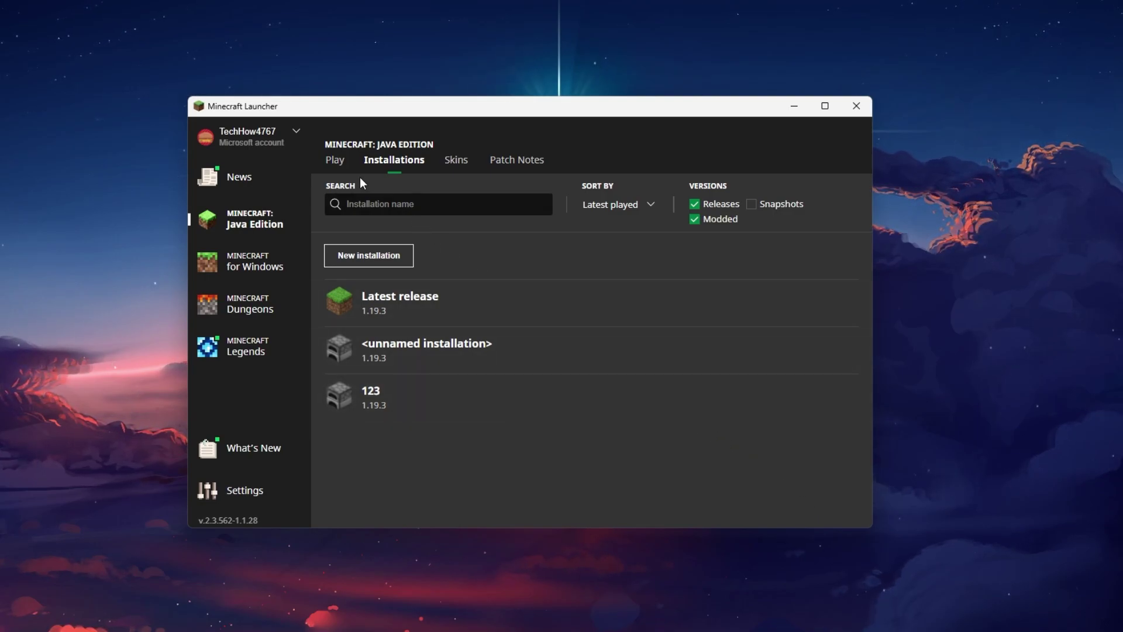
Step: Select the 123 installation as the Java Edition profile to launch
left_click(331, 163)
left_click(445, 448)
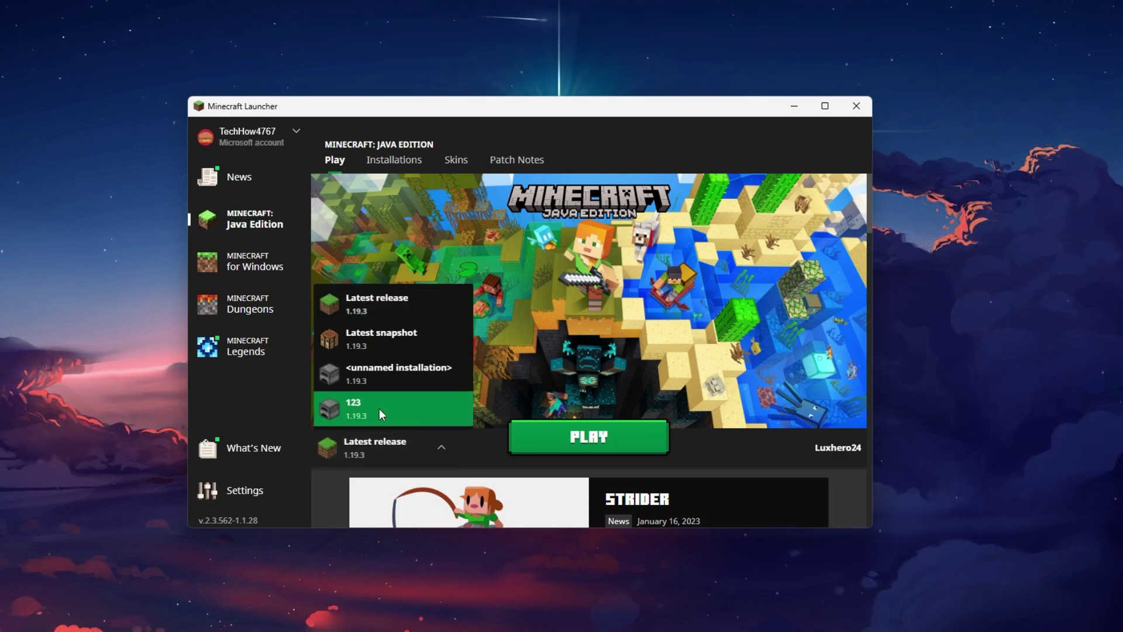
left_click(379, 409)
left_click(448, 450)
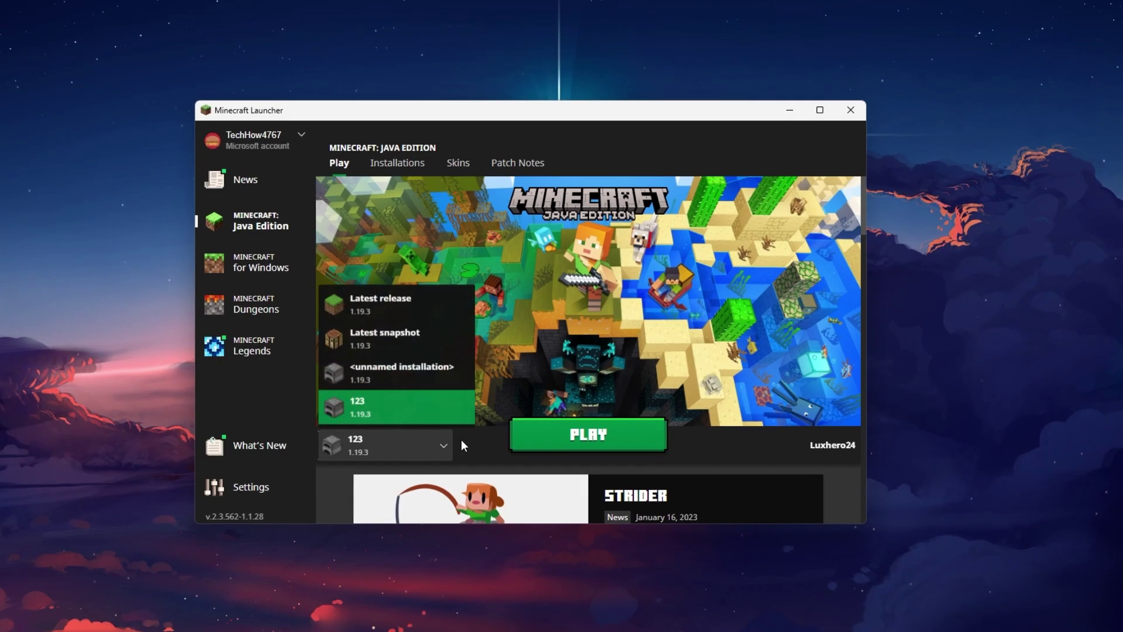
left_click(457, 444)
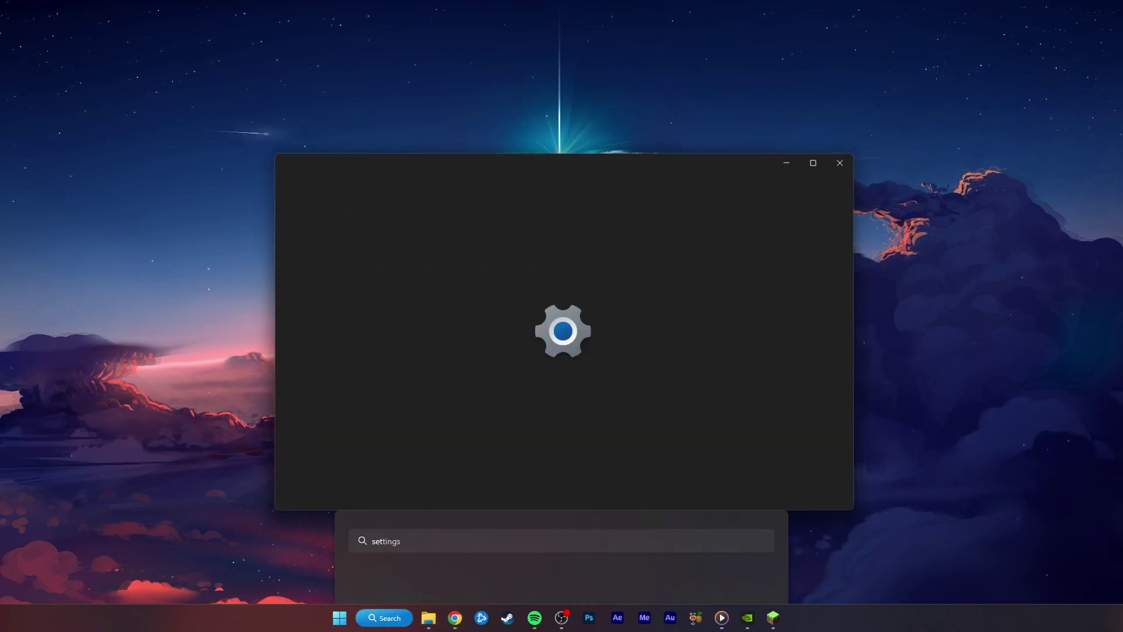
Step: Run a check for Windows updates in the Settings app and close it
scroll(367, 409, "down", 1)
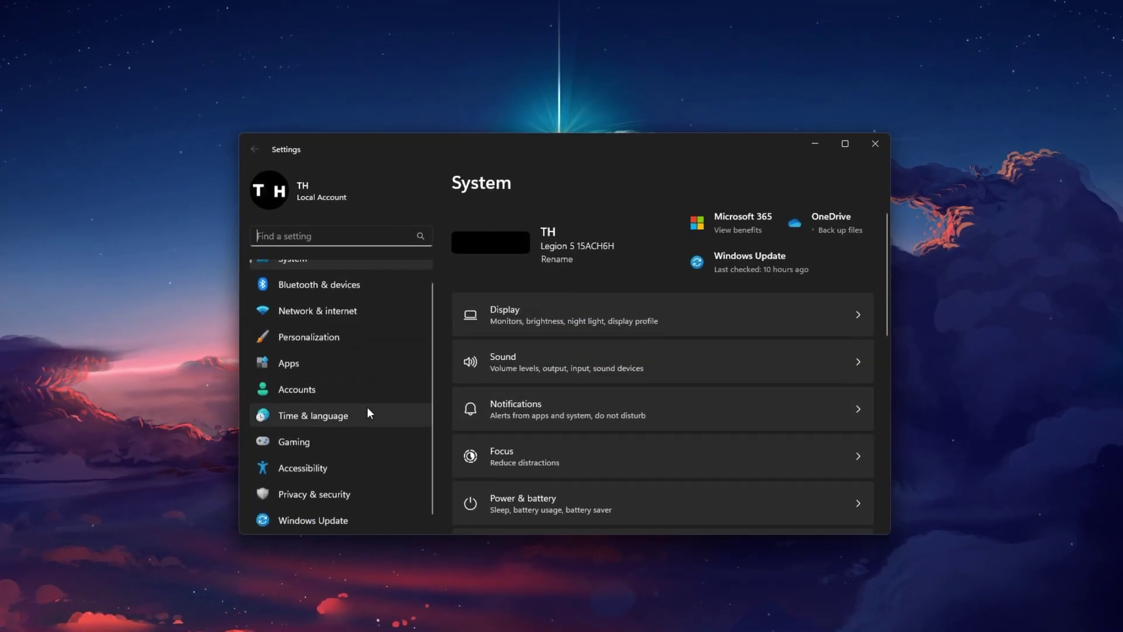
left_click(345, 522)
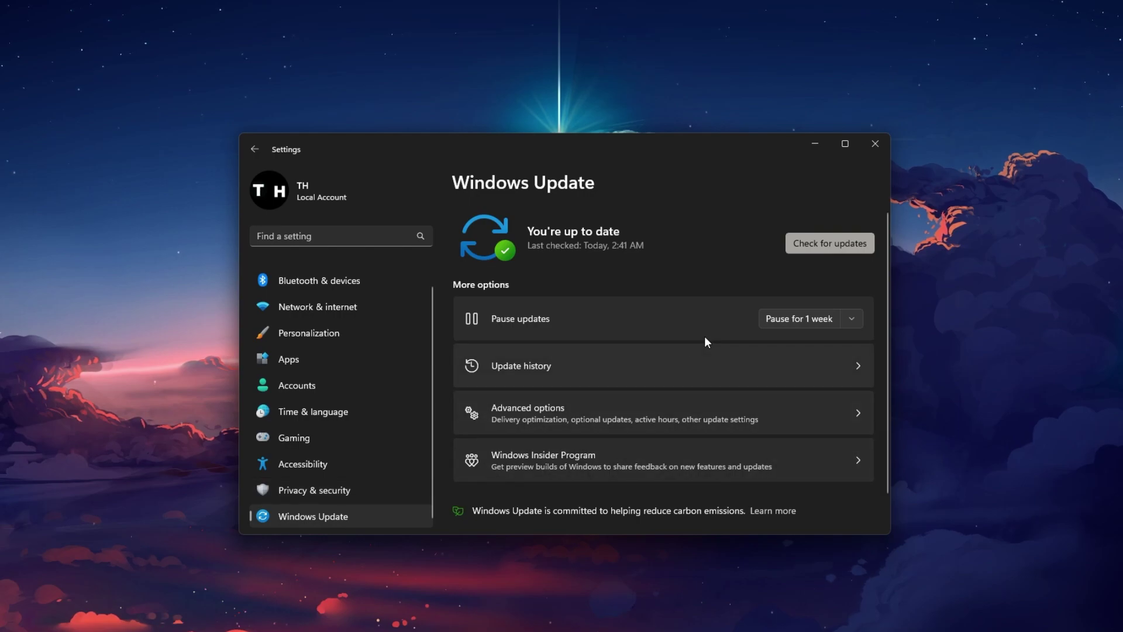
left_click(819, 248)
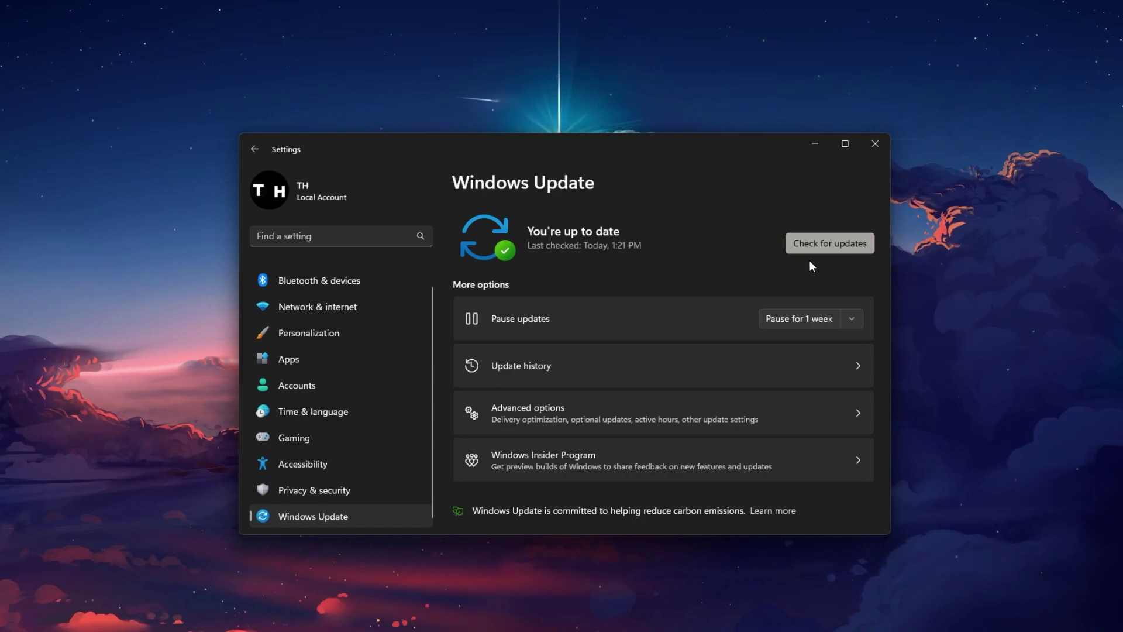
left_click(875, 144)
Step: Open GeForce Experience and toggle the details of the available Game Ready Driver version 528.02
key("super")
type("geForce Experience")
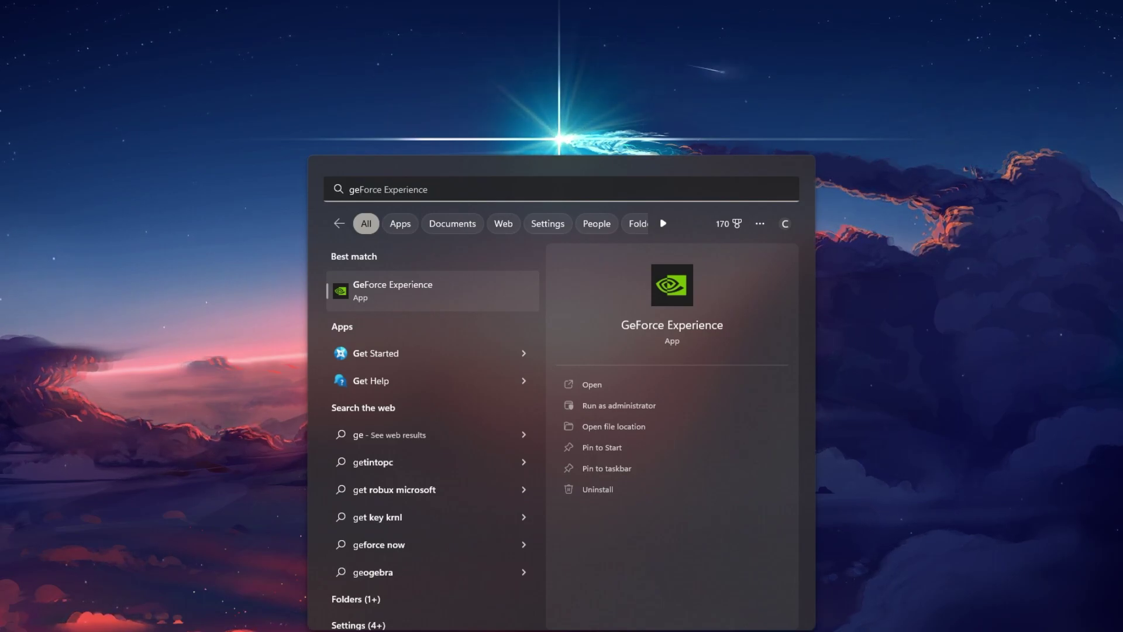
key("Return")
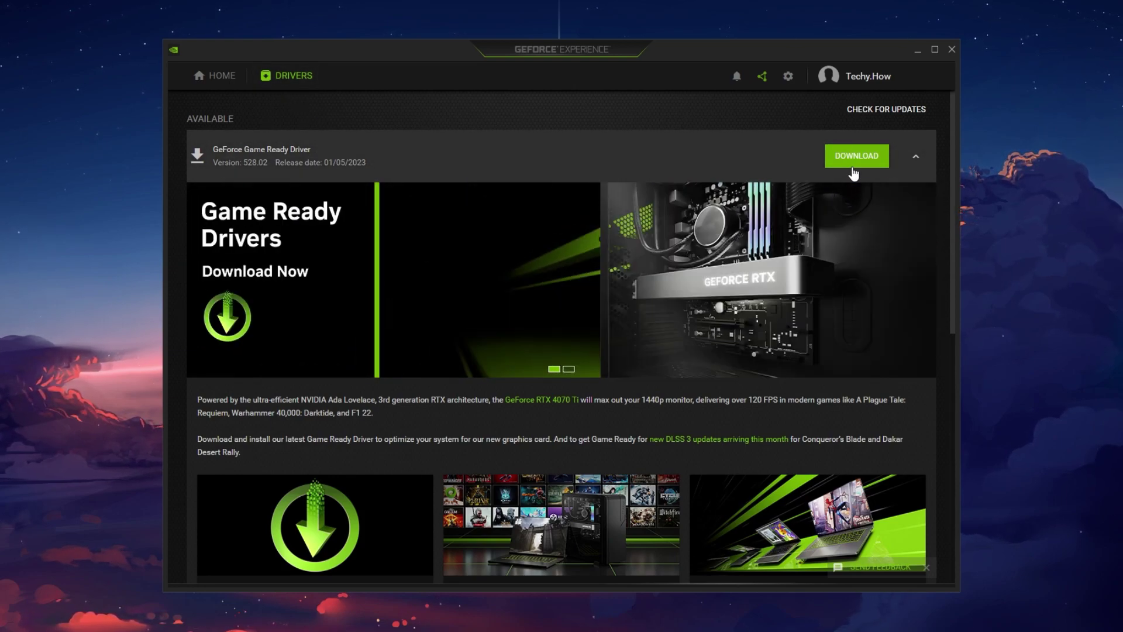
left_click(916, 157)
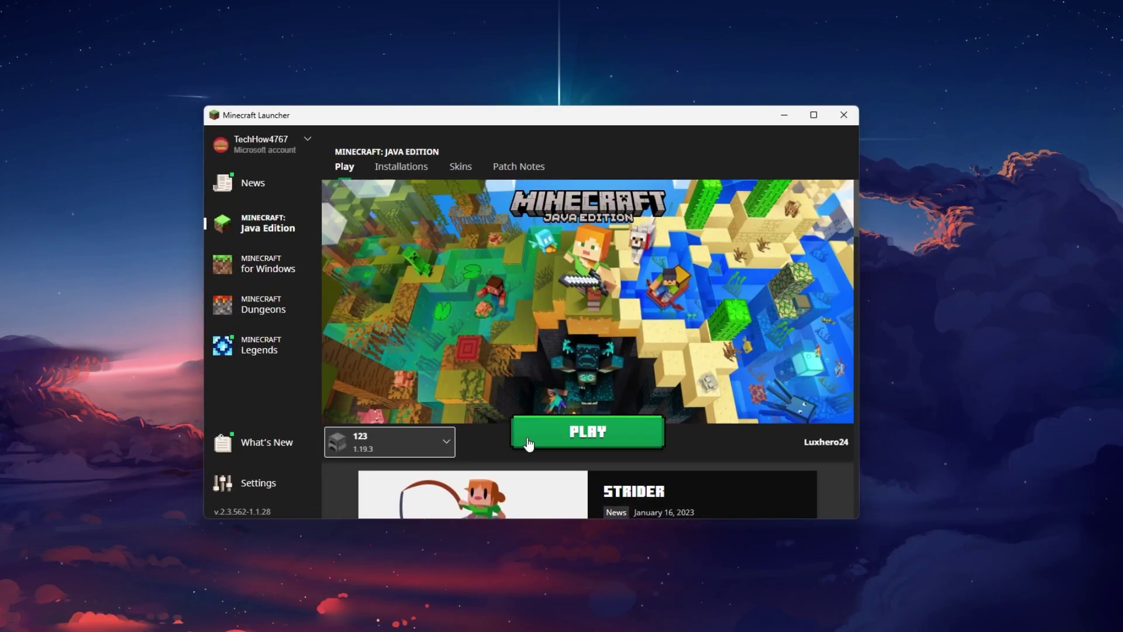
Step: Launch Minecraft with the 123 installation and set the render distance to 6 chunks in the video settings
left_click(528, 444)
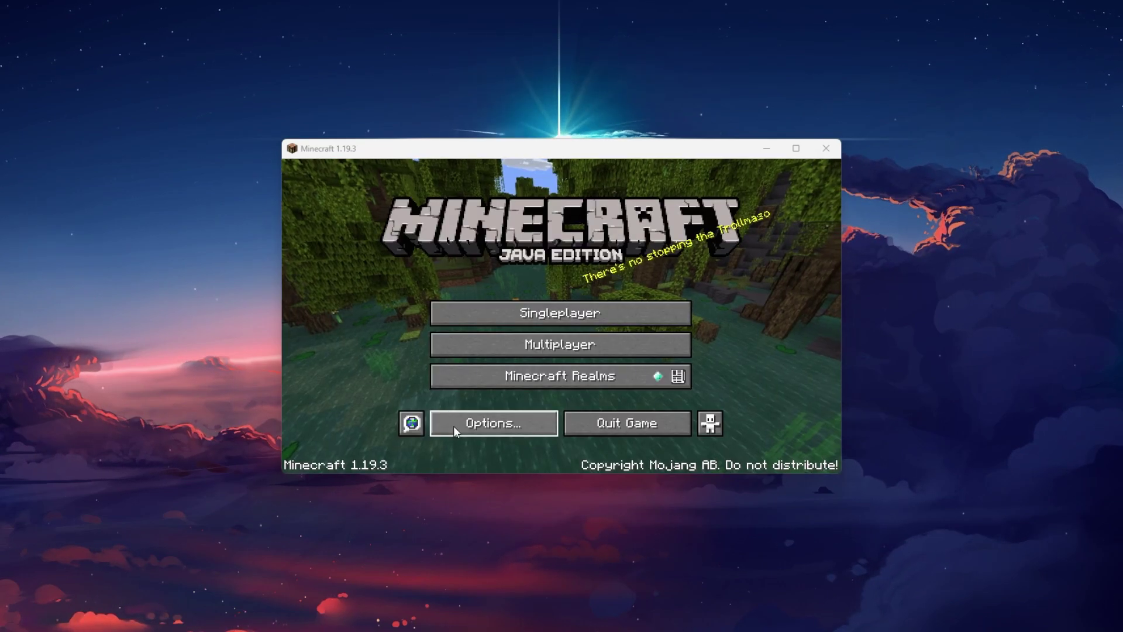
left_click(455, 430)
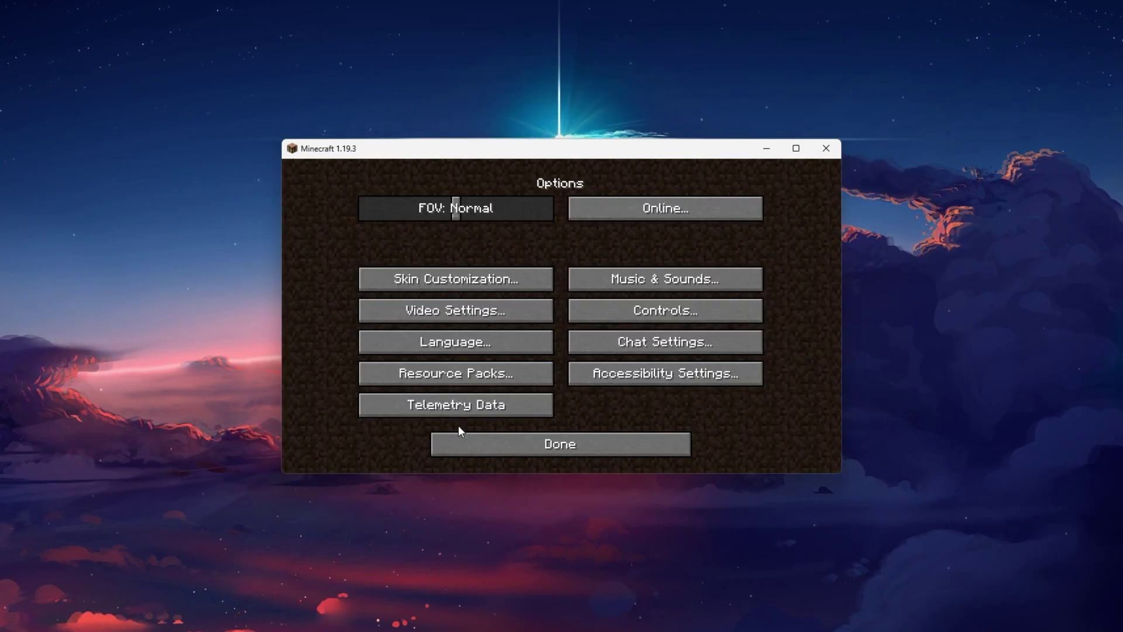
left_click(434, 310)
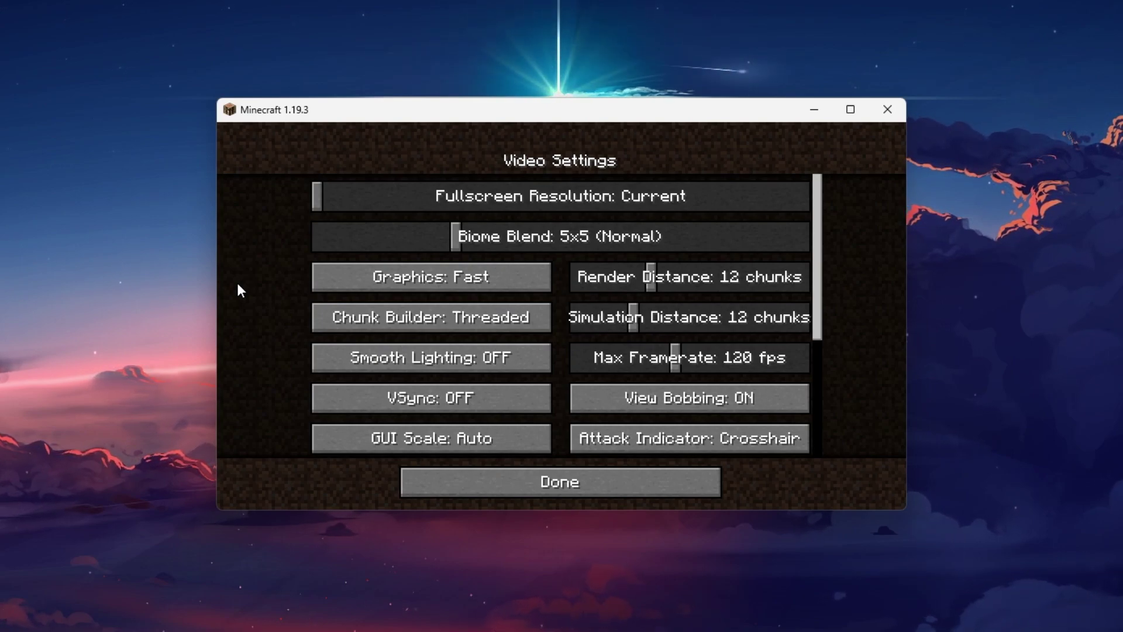
left_click_drag(650, 277, 615, 279)
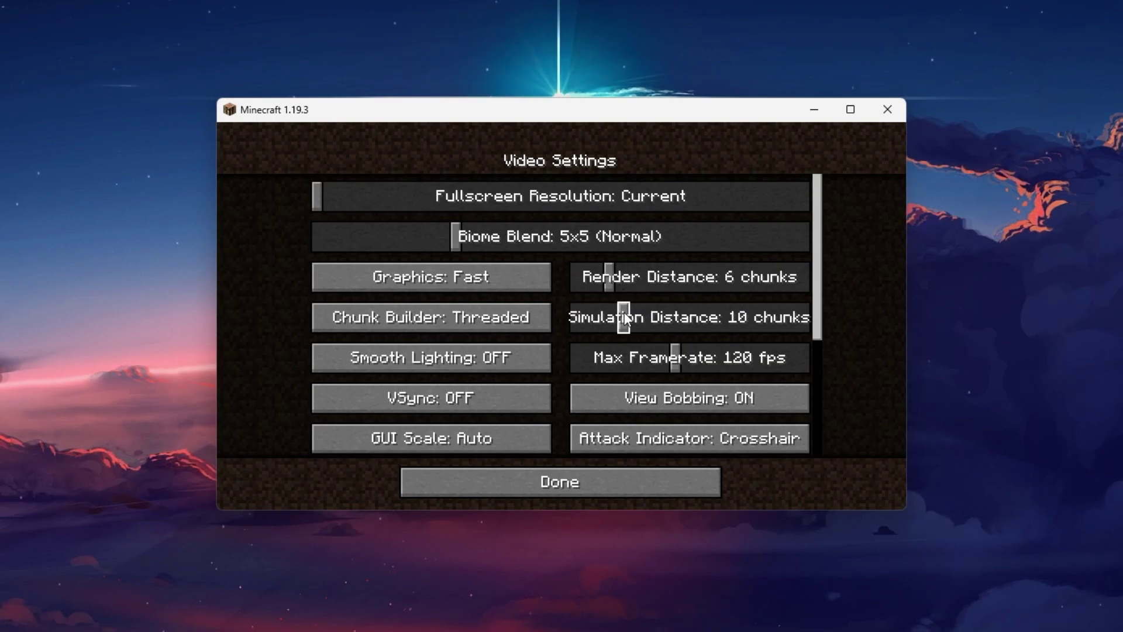
Step: Set the simulation distance to 6 chunks, turn entity shadows off, and accept the video settings
left_click_drag(623, 311, 591, 311)
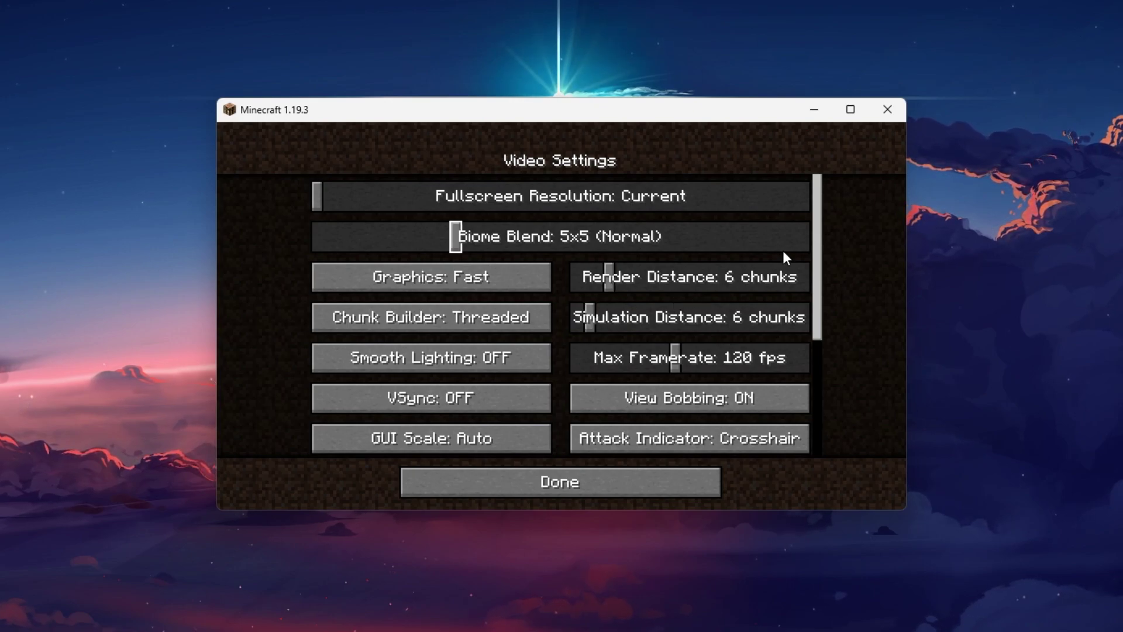
left_click_drag(818, 231, 816, 353)
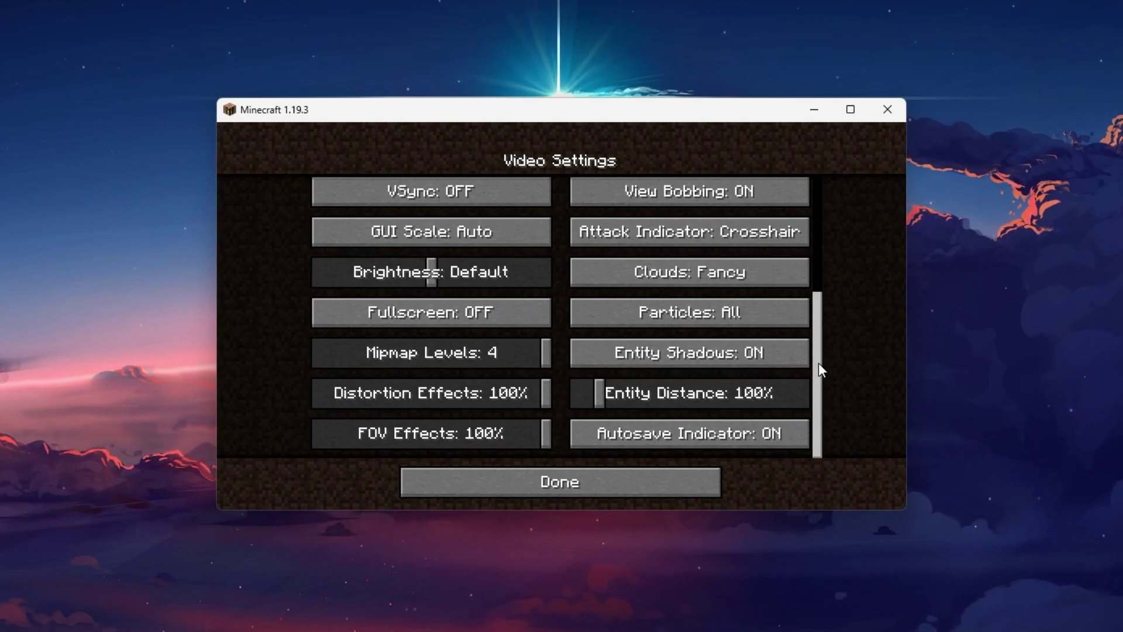
left_click(774, 351)
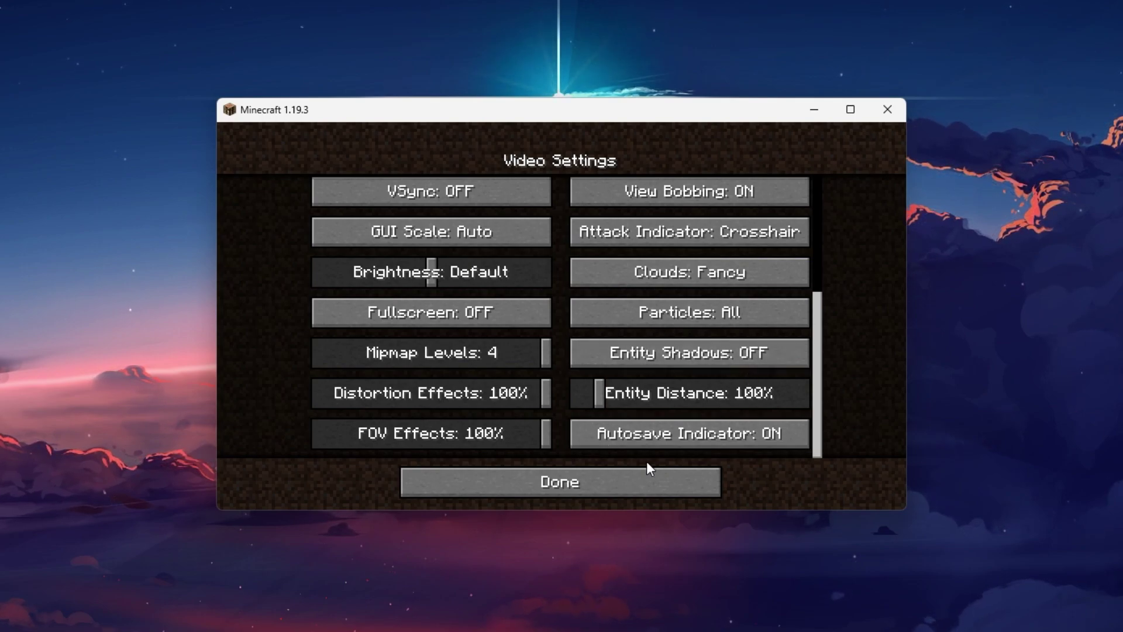
left_click(635, 477)
Step: Check which resource packs are selected in the game options and leave the options screen
left_click(492, 393)
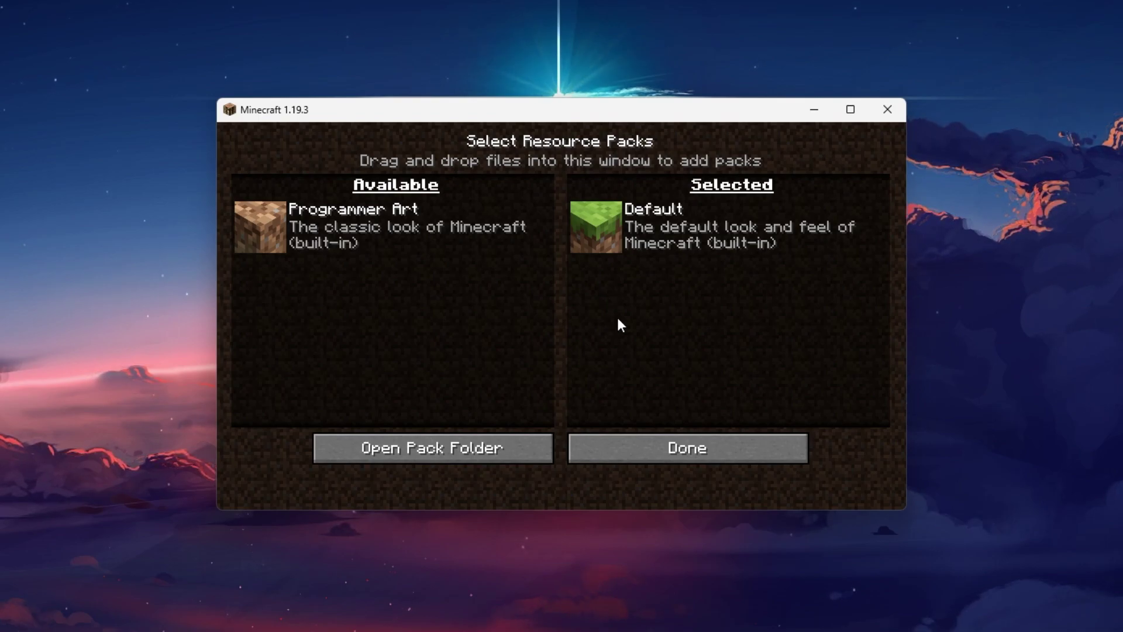
left_click(629, 448)
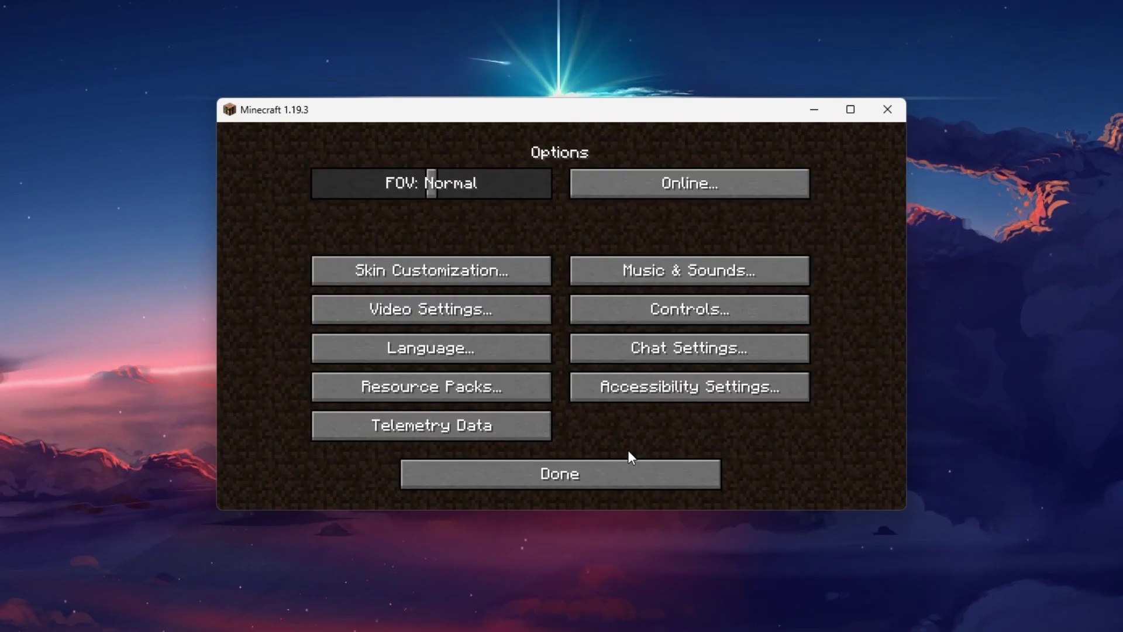
left_click(627, 461)
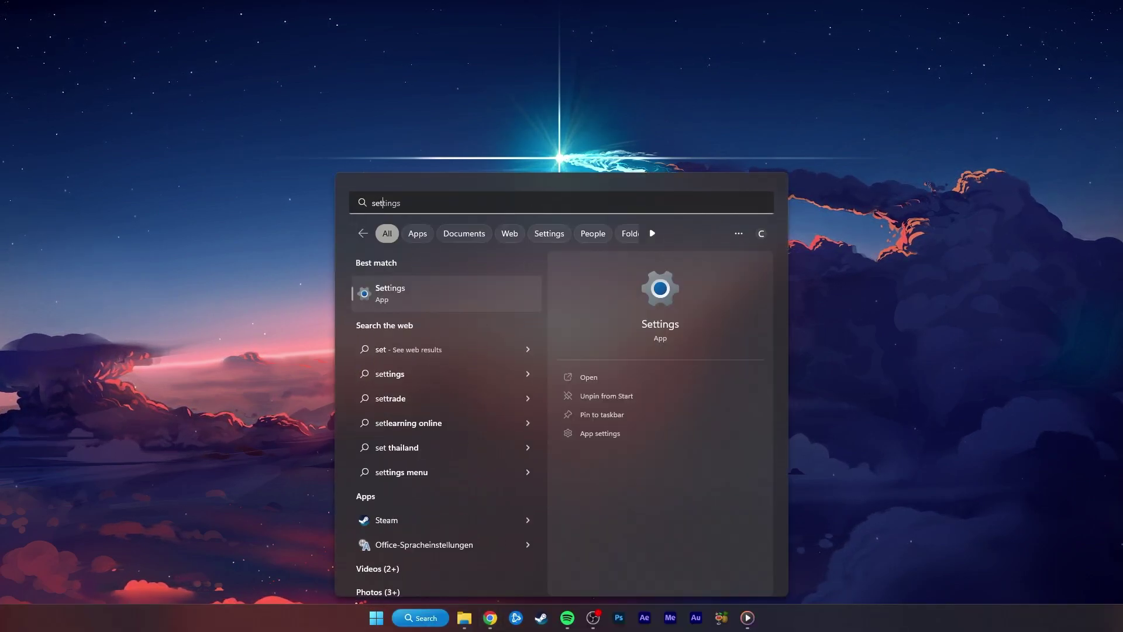
Step: Open the Windows Settings app and review the removable temporary files in the system storage settings
type("tings")
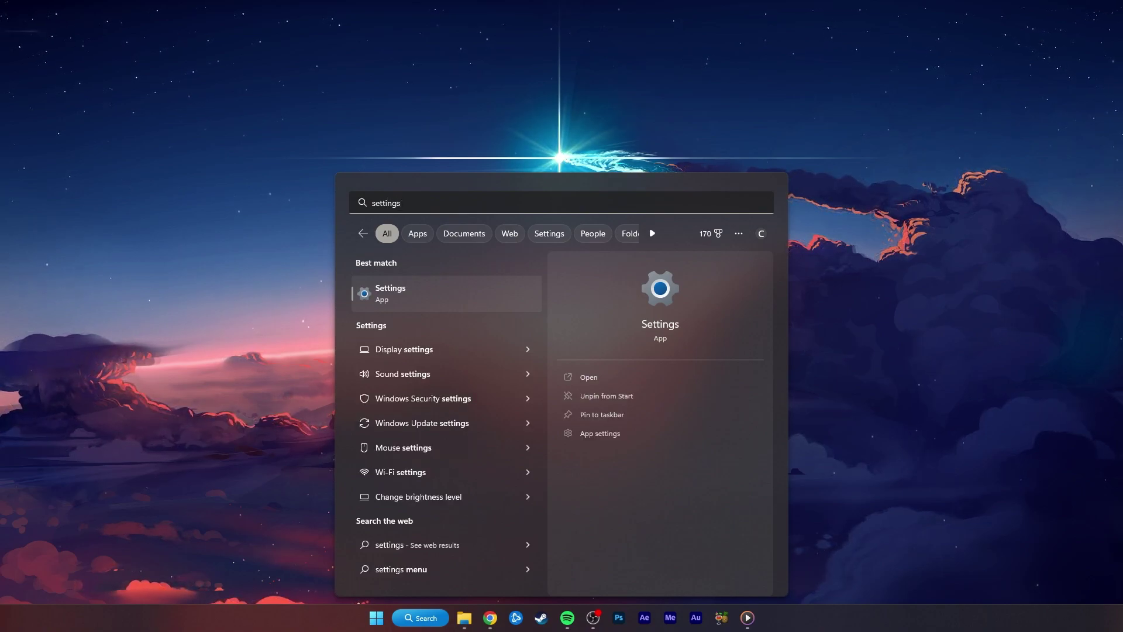
key("Return")
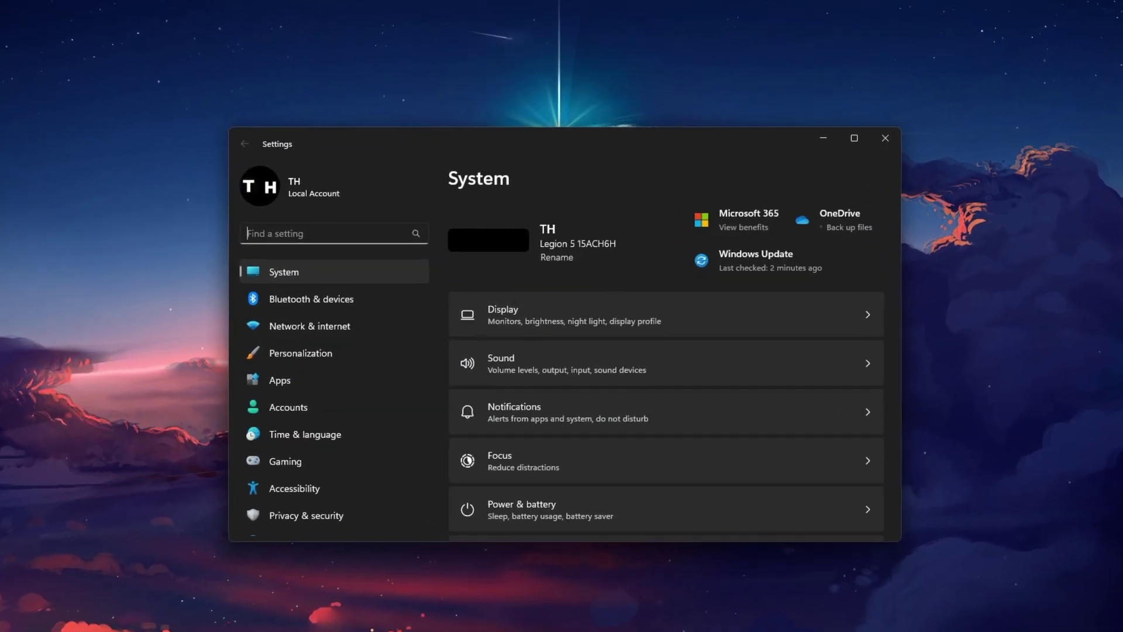
scroll(466, 433, "down", 3)
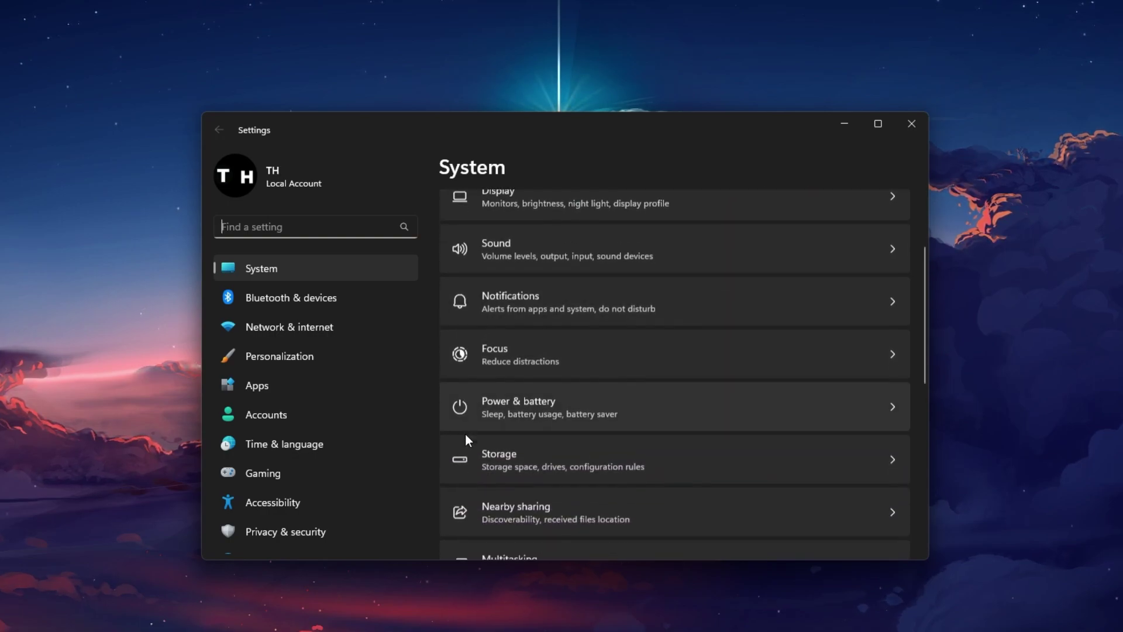
left_click(636, 412)
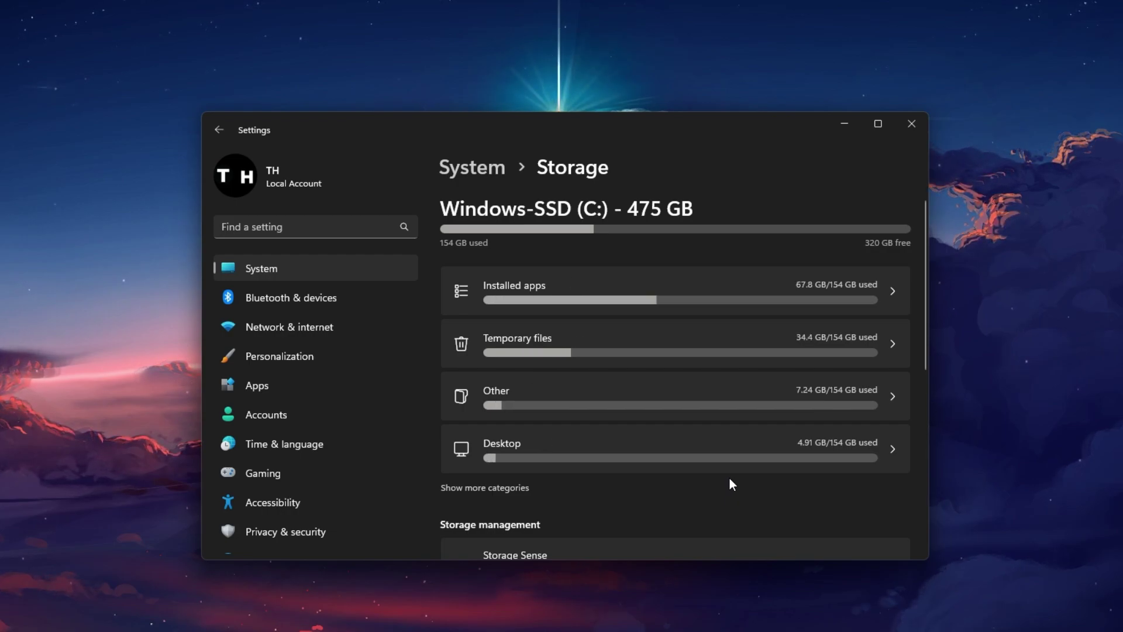
left_click(711, 334)
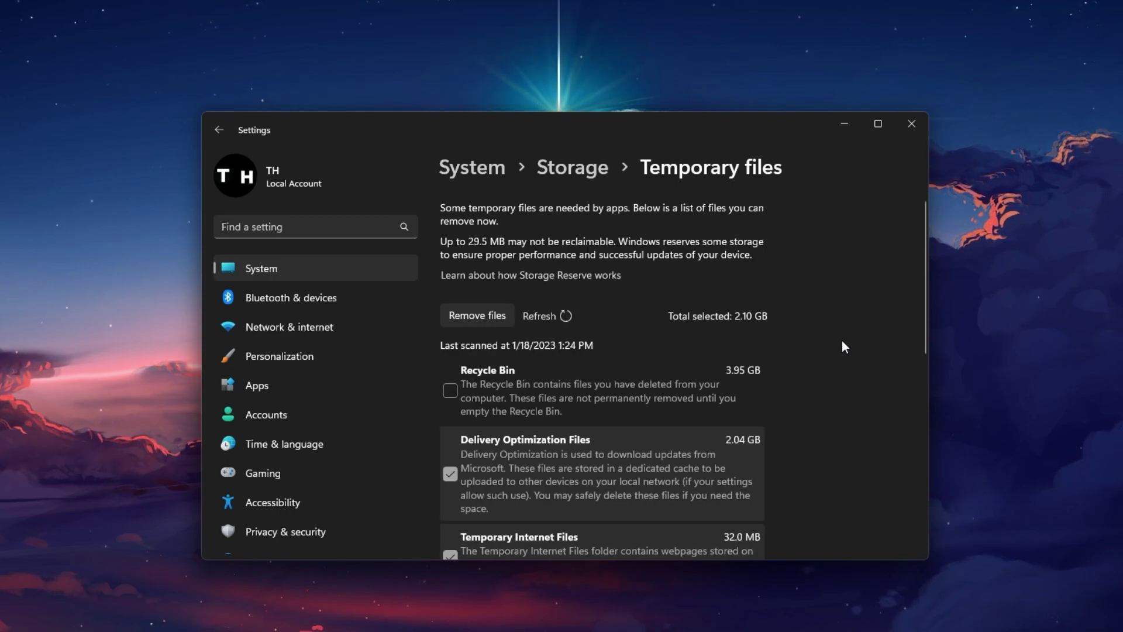
left_click_drag(926, 305, 871, 287)
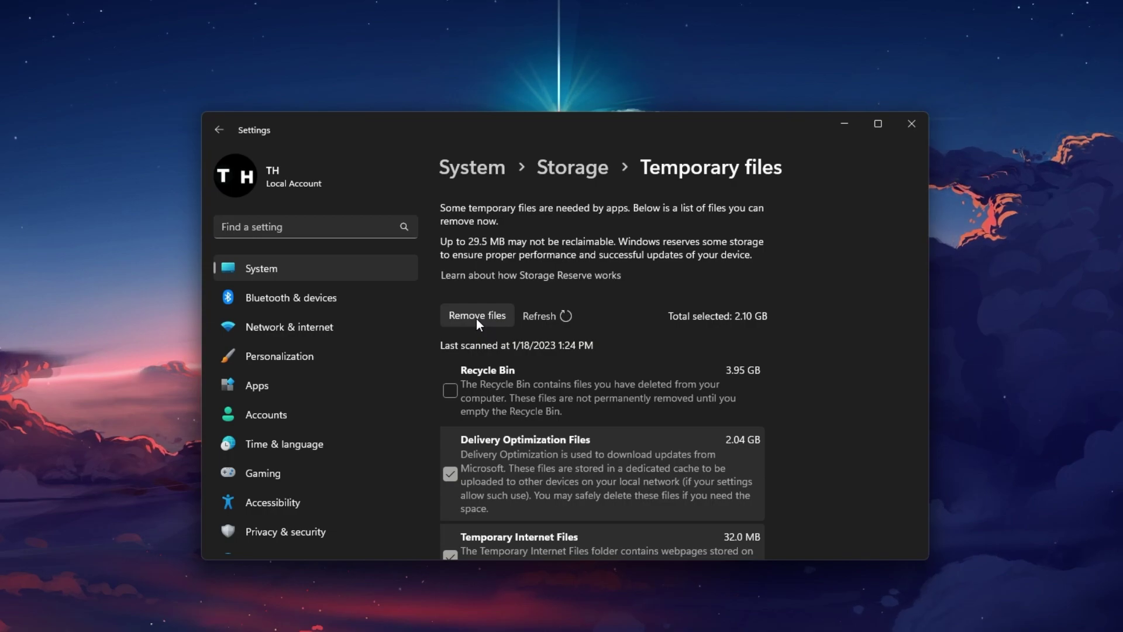
Step: Search the installed apps for "mine" and open the advanced options of the Minecraft app
left_click(303, 380)
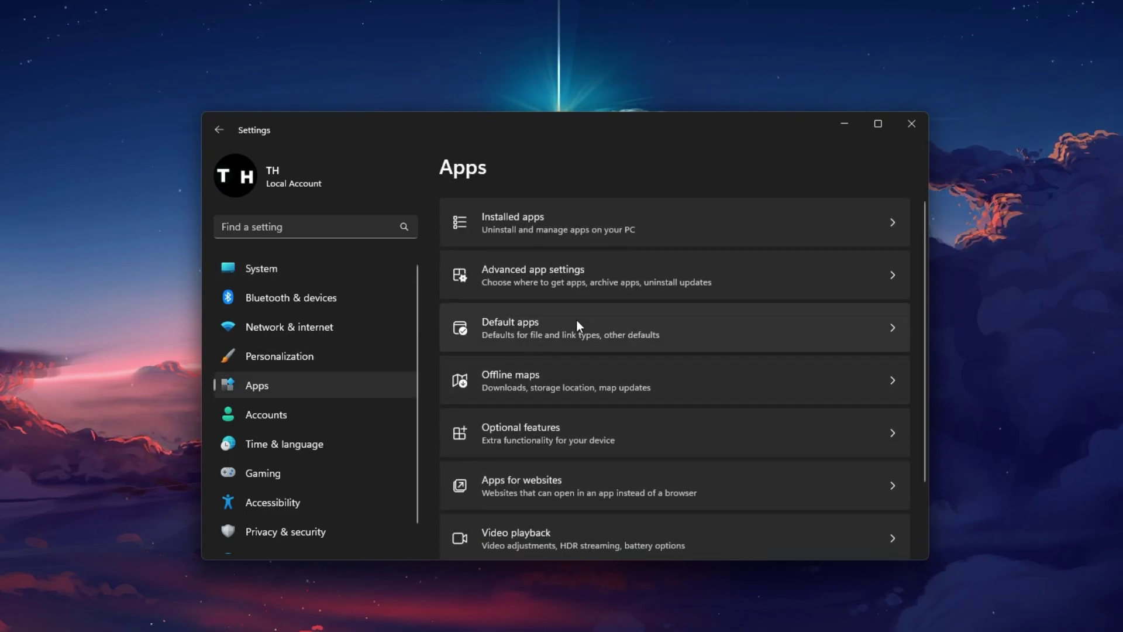
left_click(686, 243)
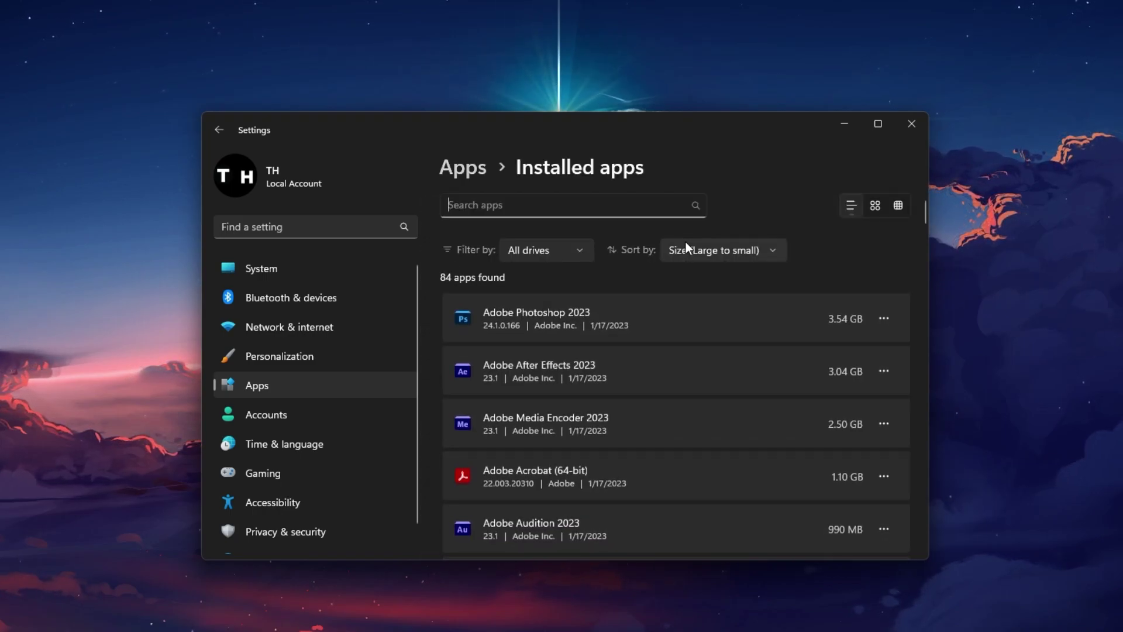
left_click(579, 207)
type("mine")
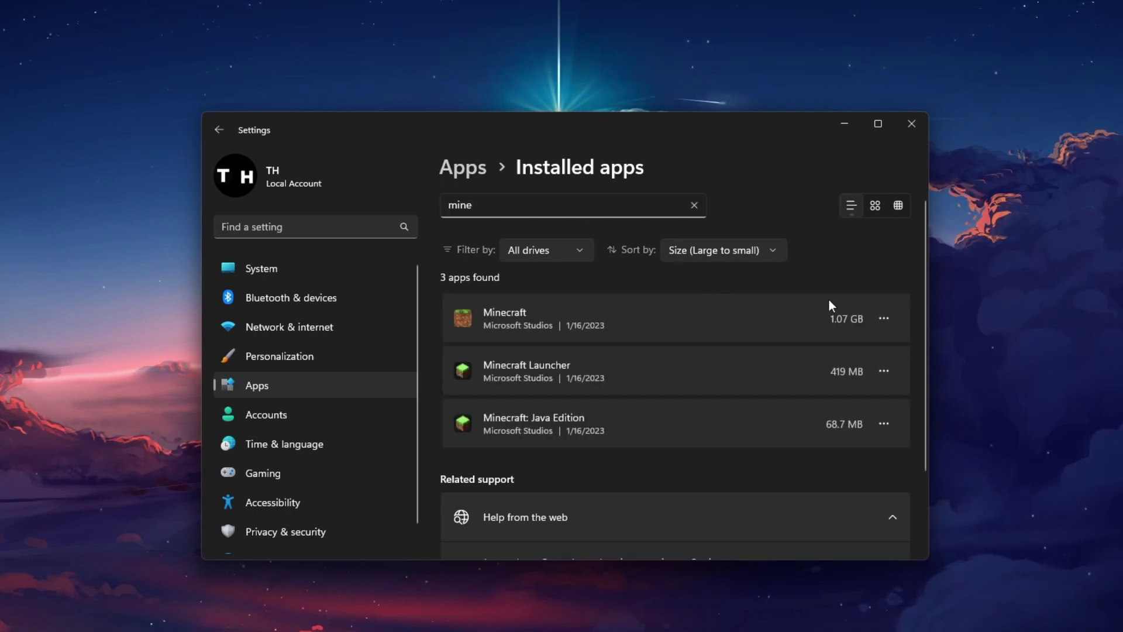
left_click(883, 319)
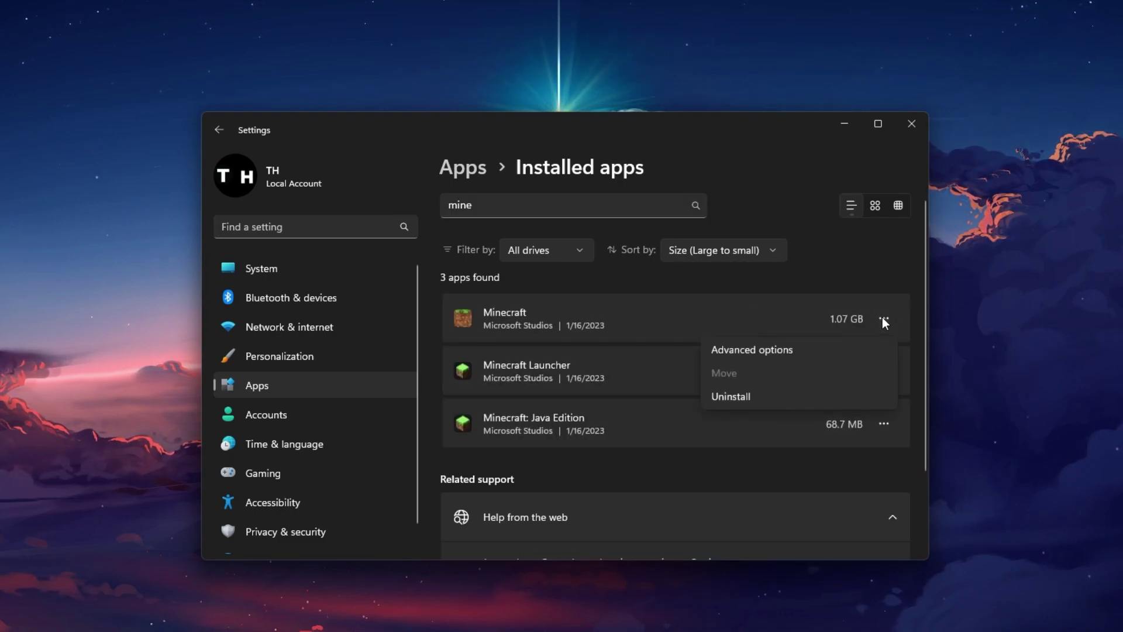
left_click(859, 350)
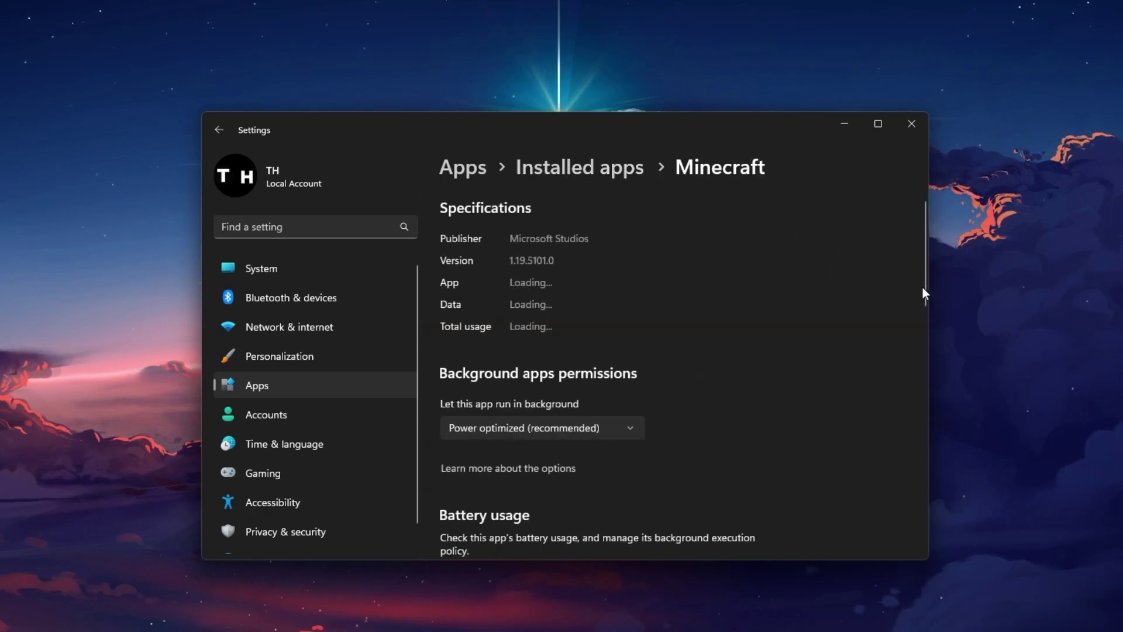
Step: Repair the Minecraft app, and bring up its reset confirmation and dismiss it without resetting
left_click_drag(922, 287, 917, 458)
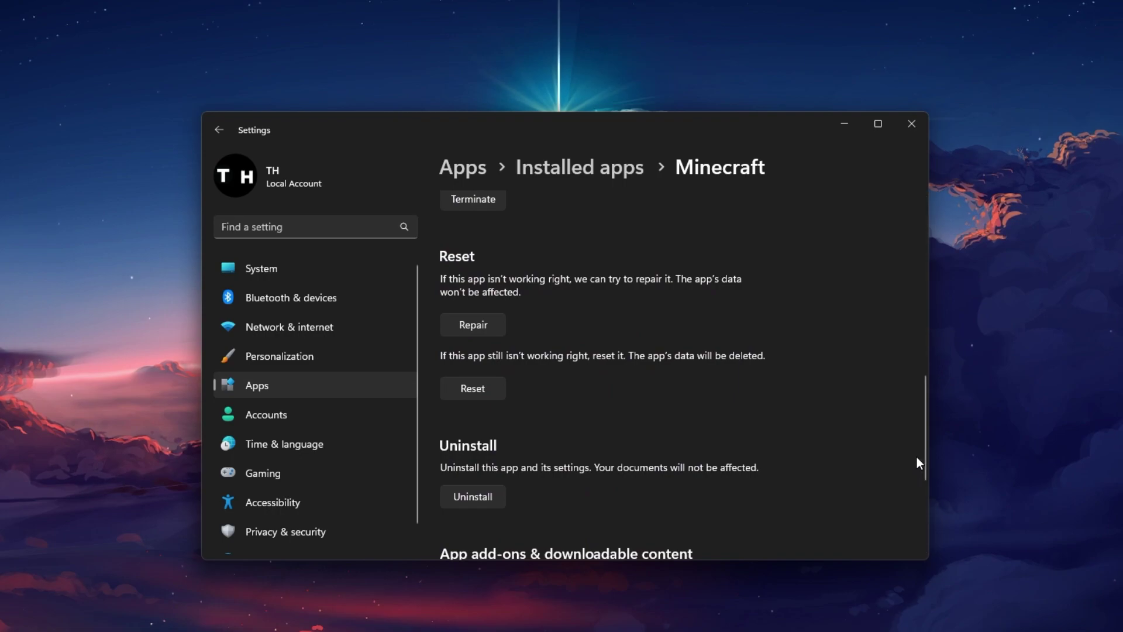
left_click(497, 328)
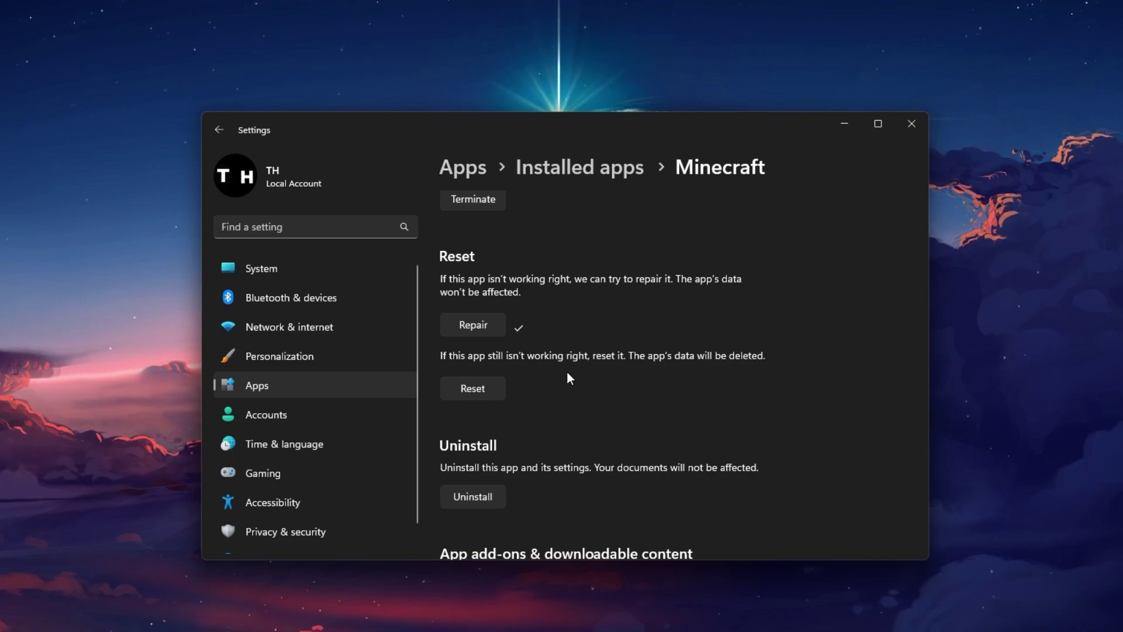
left_click(492, 387)
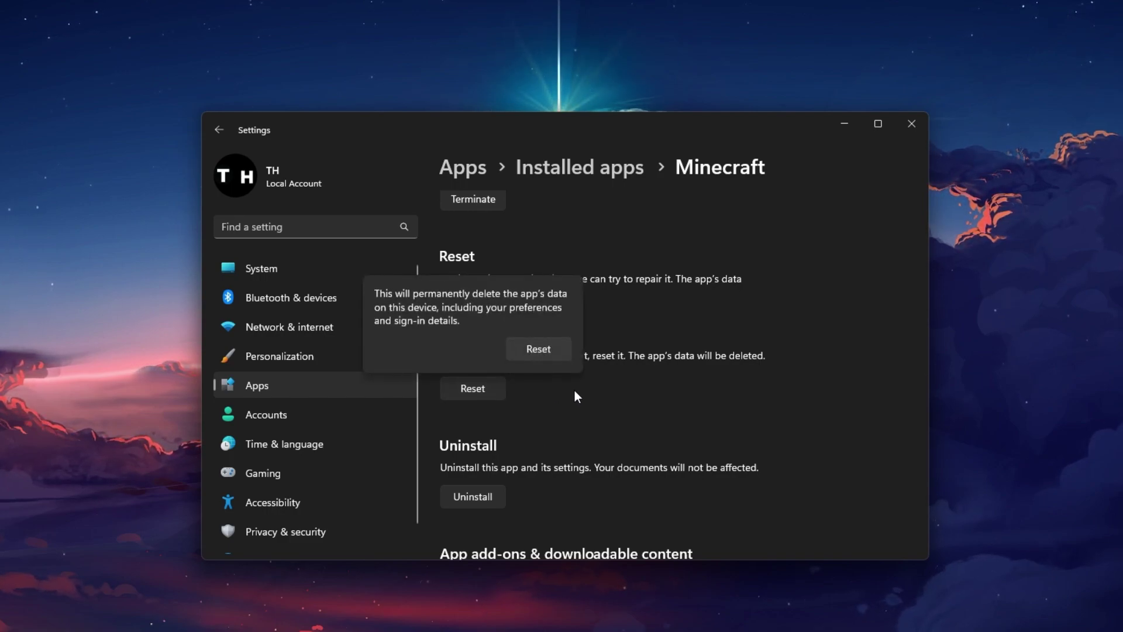
left_click(574, 390)
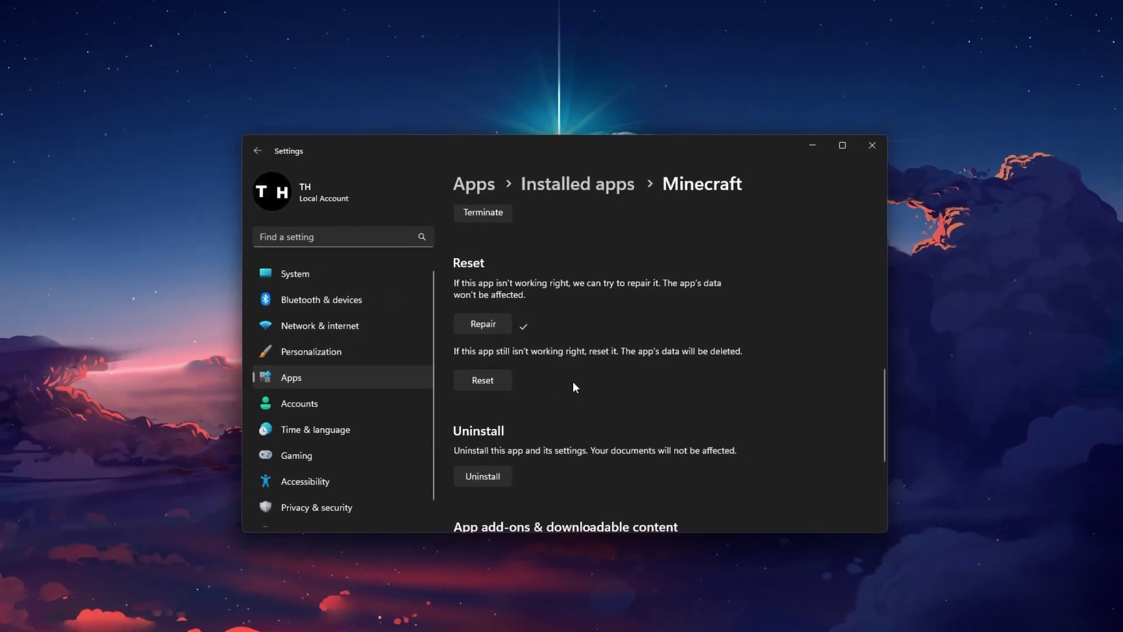